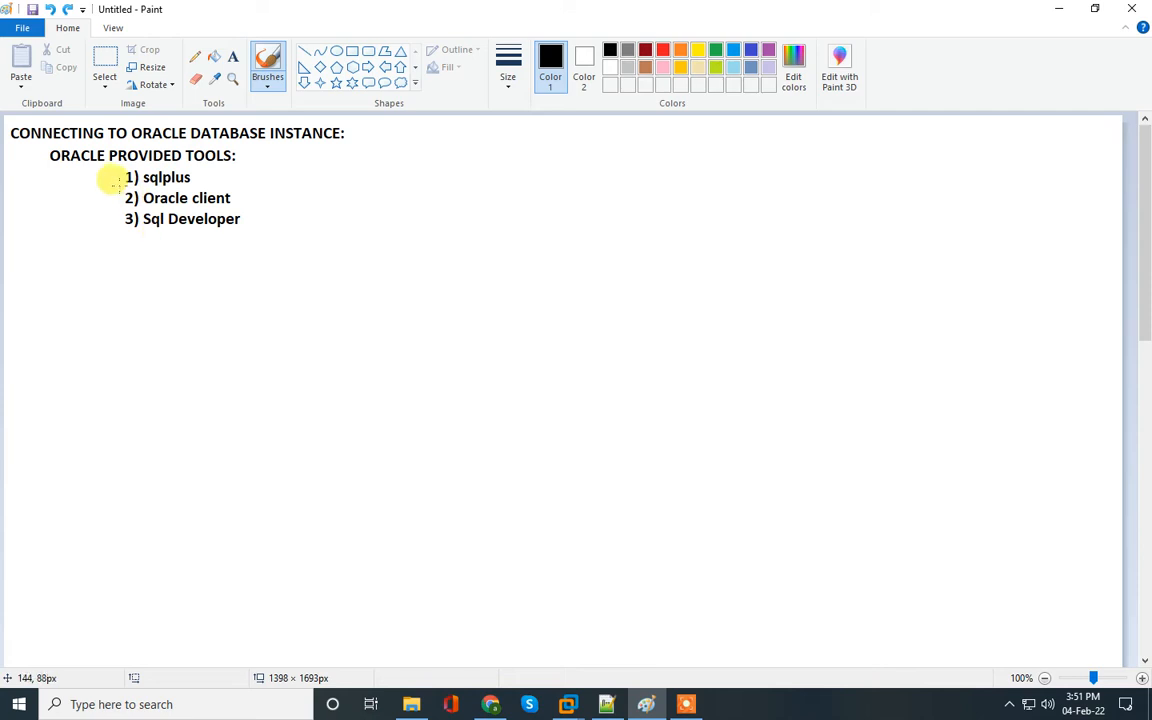
Draw check marks beside the three listed Oracle tools in the notes
mouse_move(107, 181)
left_mouse_down()
mouse_move(127, 172)
mouse_move(126, 212)
left_mouse_up()
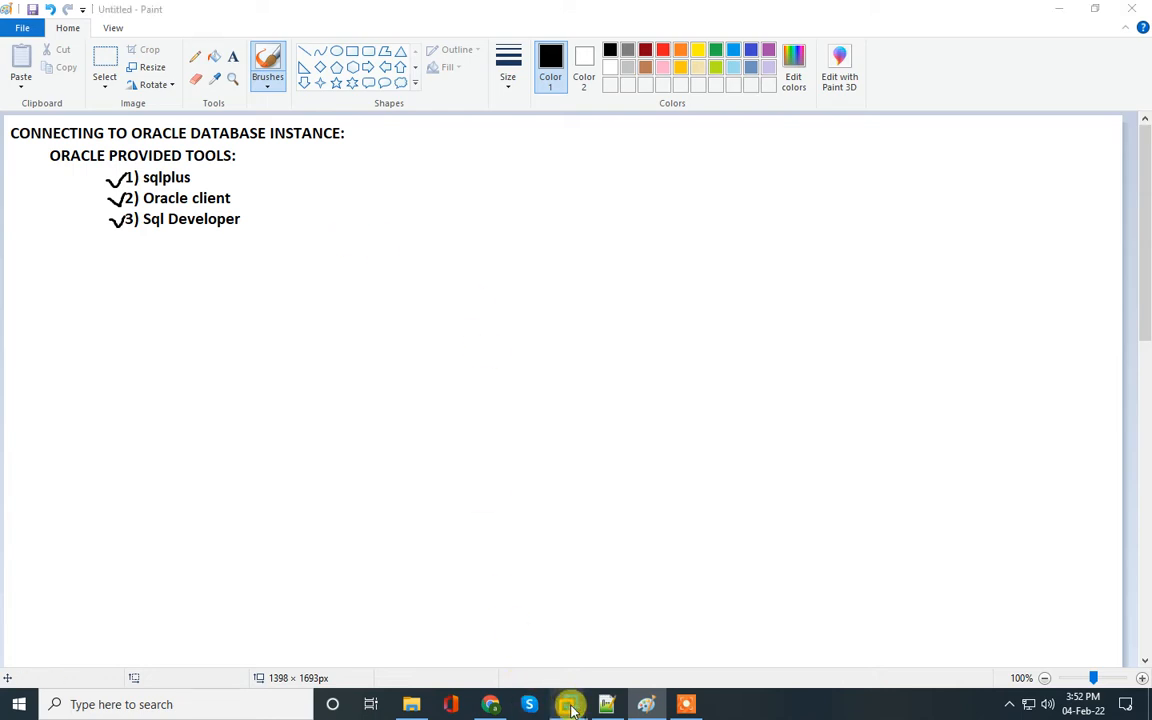
Switch to the Oracle Linux virtual machine and open a terminal from the desktop
mouse_move(568, 706)
left_click(620, 617)
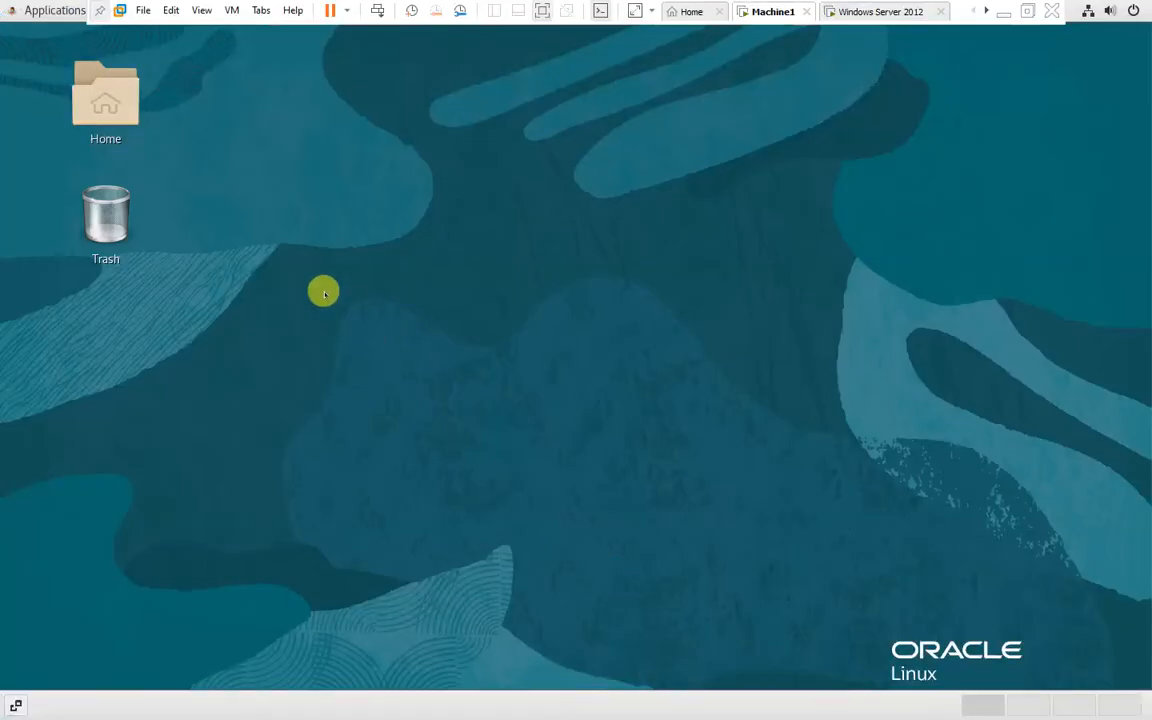
right_click(292, 220)
left_click(358, 376)
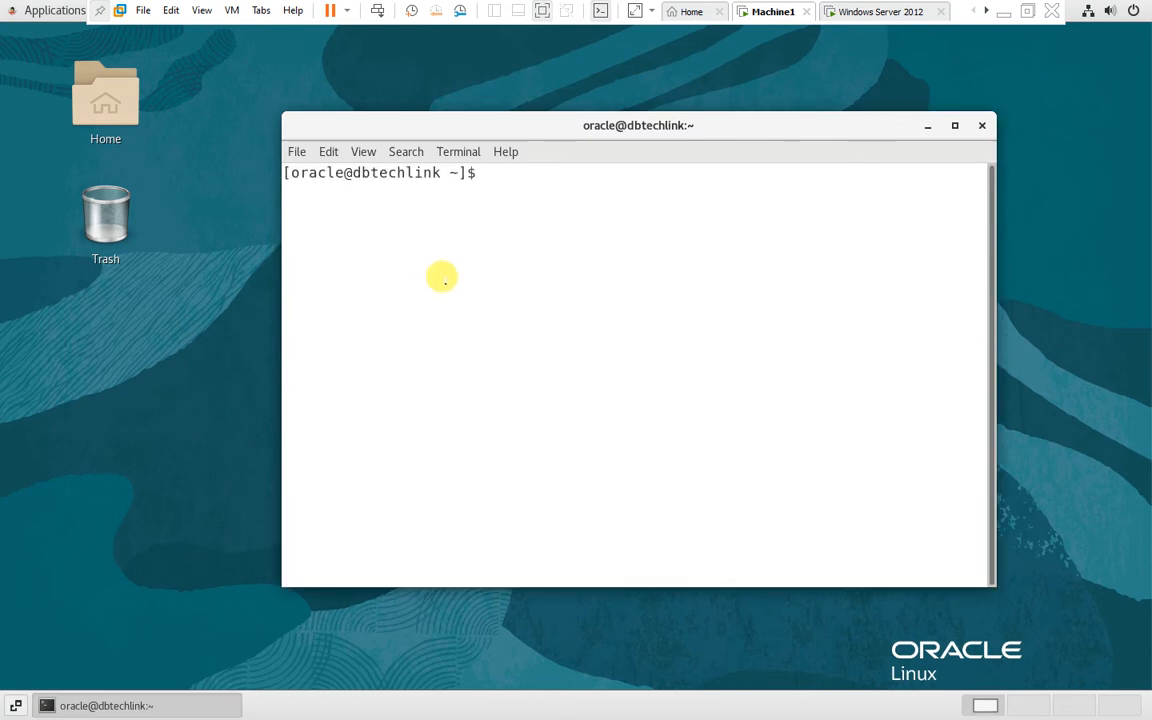
Enlarge the terminal window and run ps -ef|grep pmon to check for running instance processes
left_click_drag(400, 125, 197, 108)
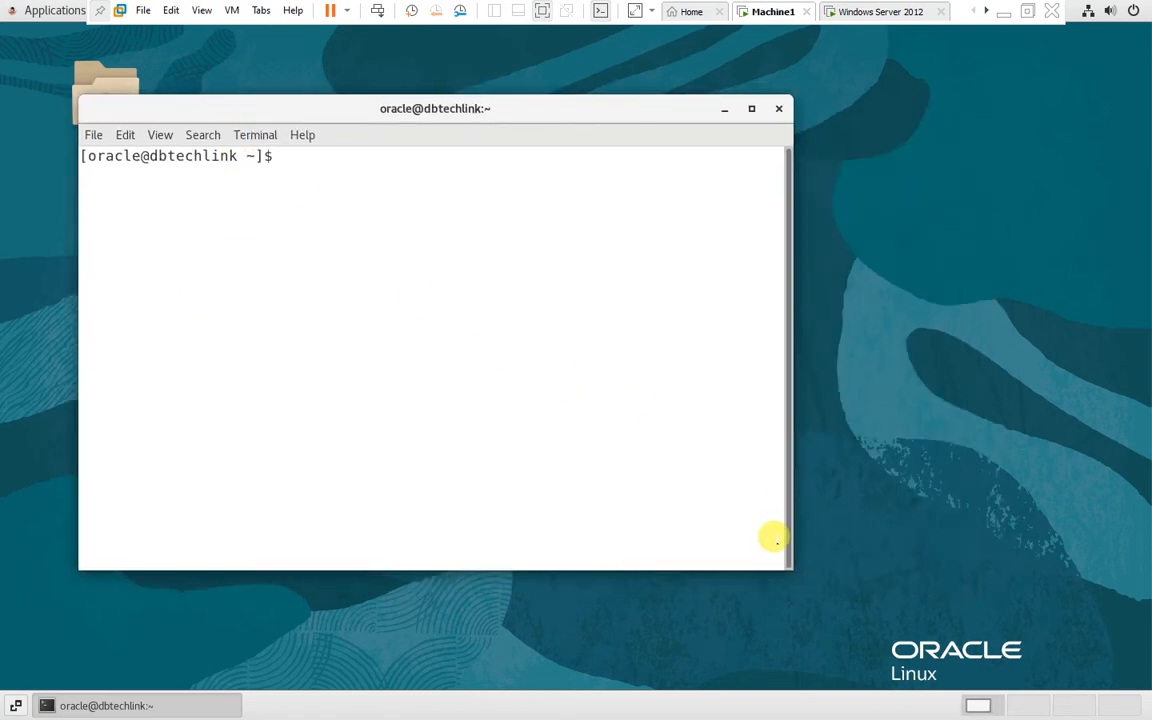
left_click_drag(790, 559, 1048, 560)
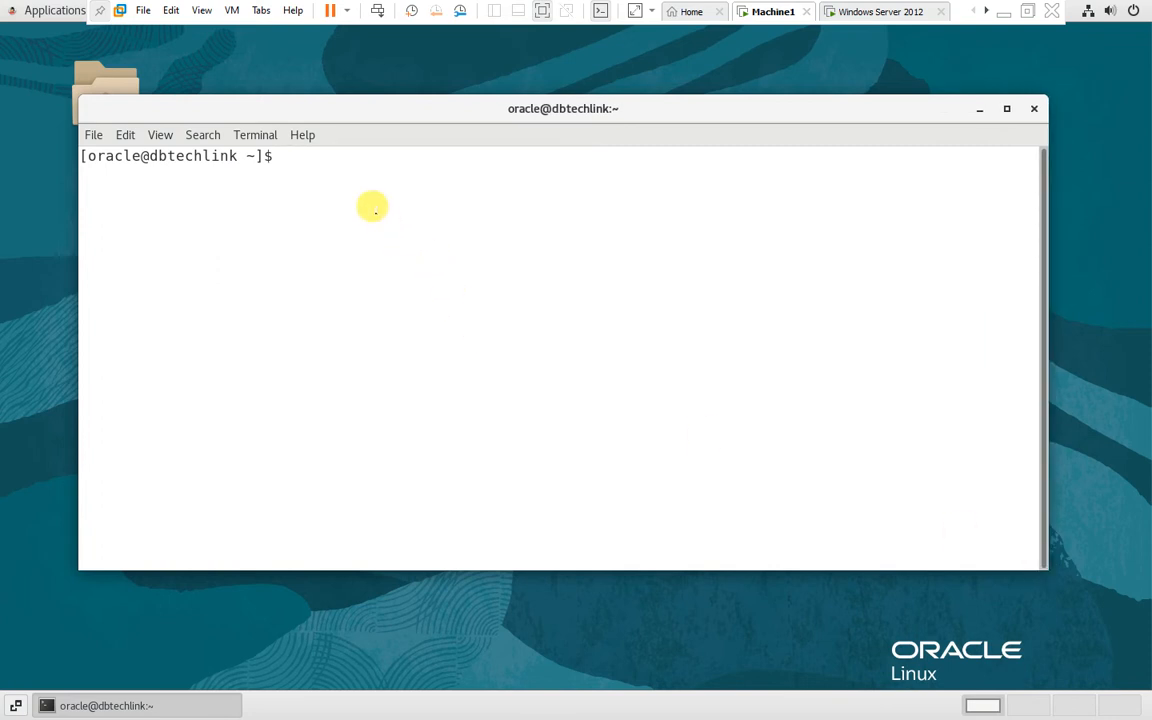
type("ps -ef|gr")
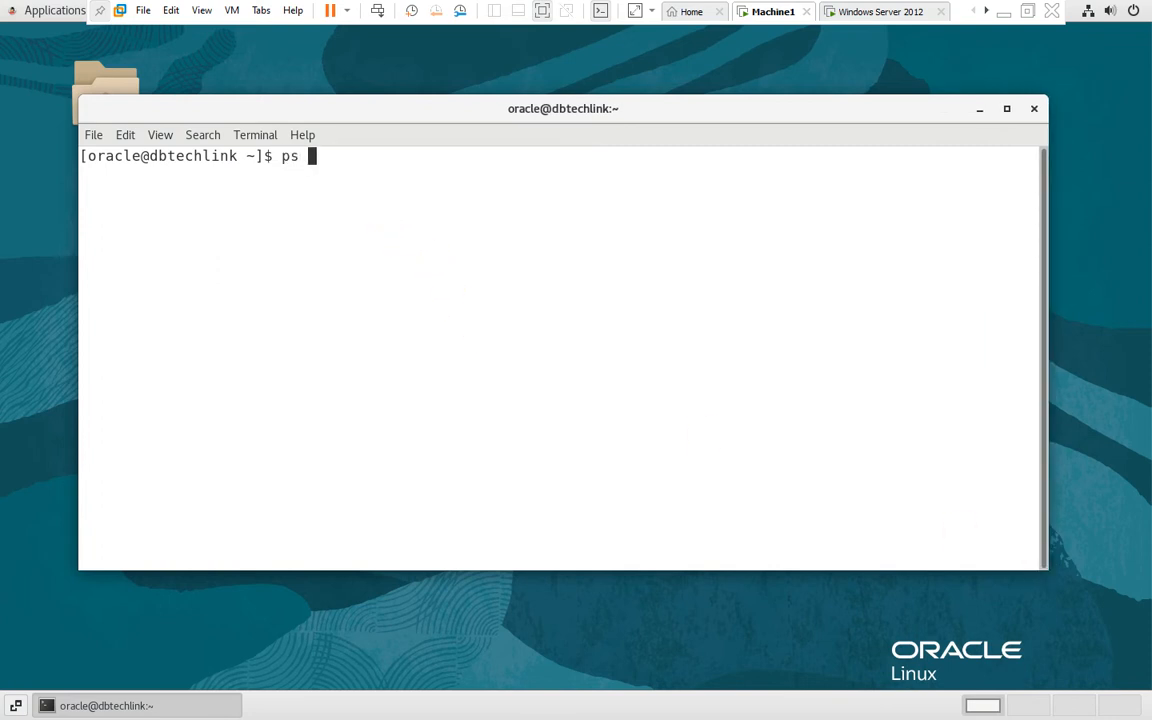
type("ep ")
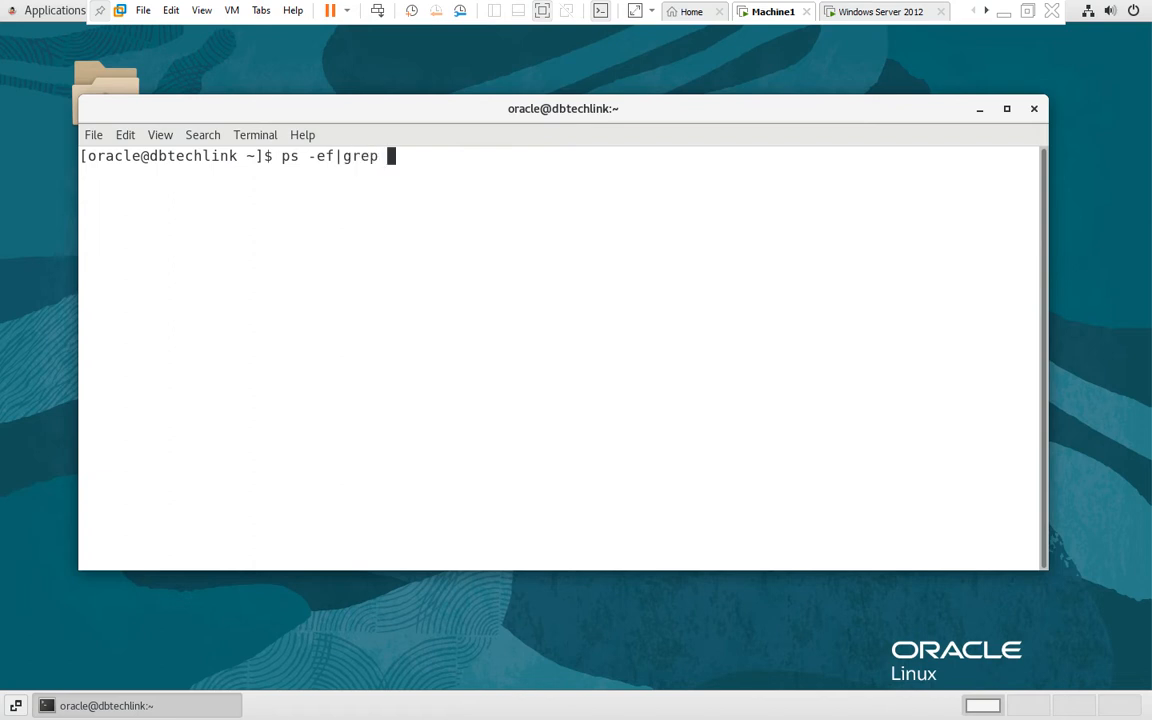
type("pmon")
key("Return")
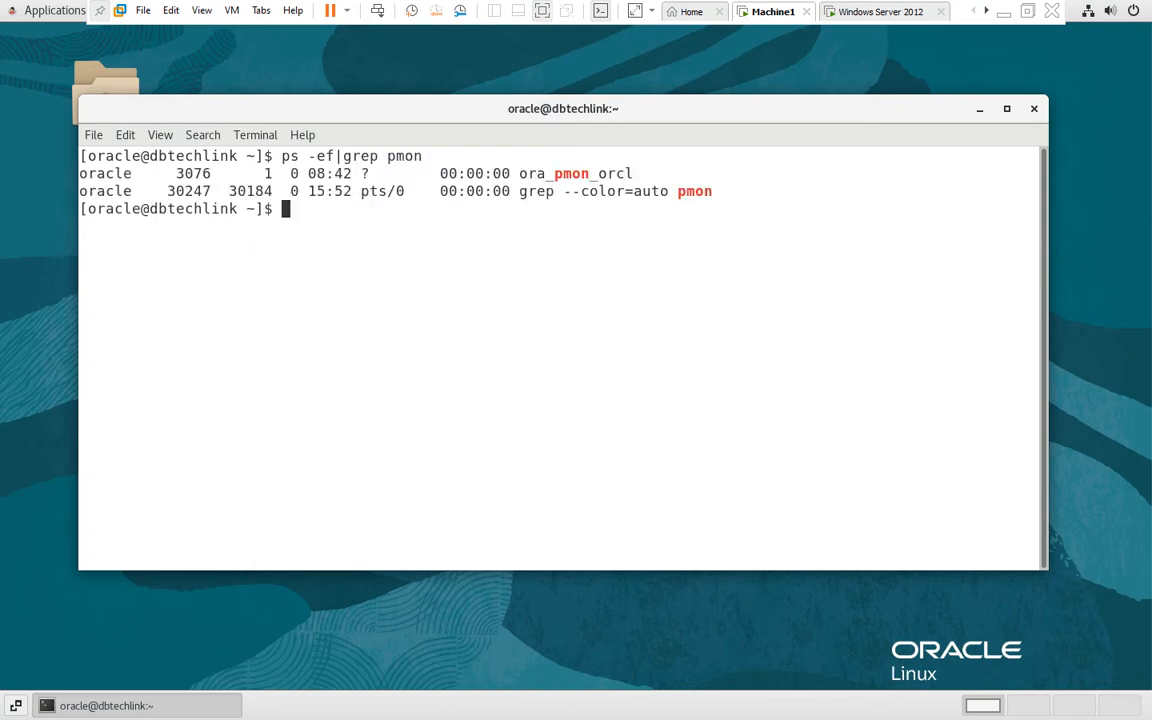
key("Return")
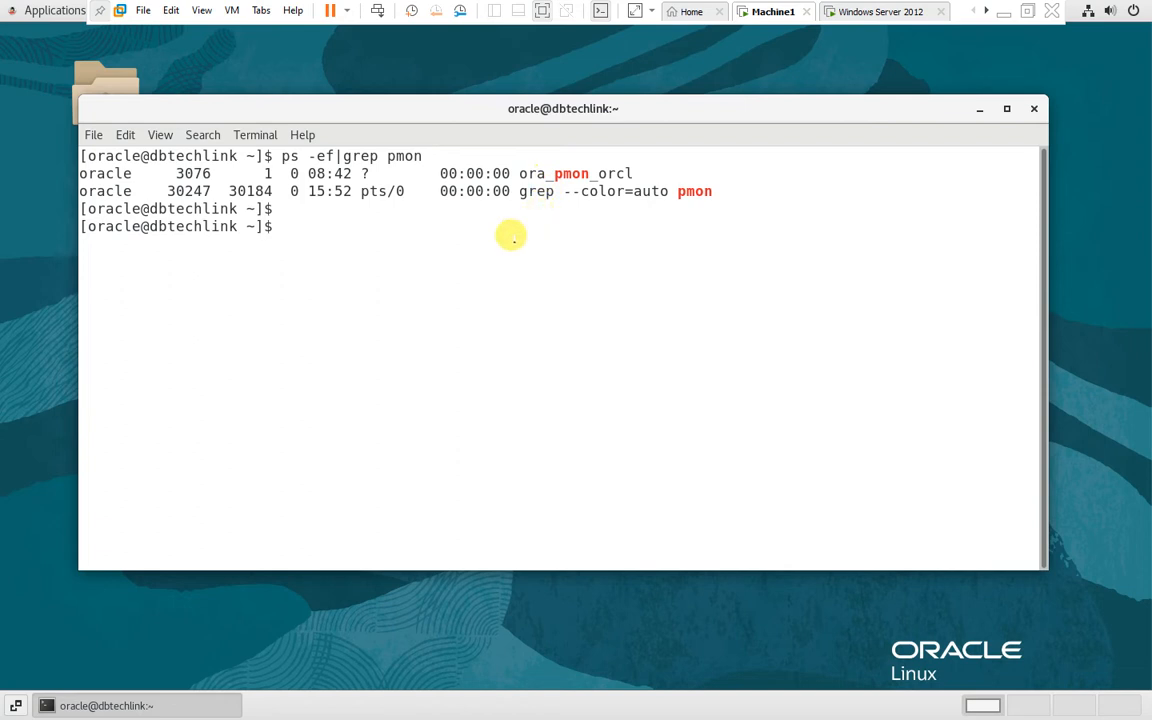
Run env|grep ORA to list the Oracle environment variables
type("env")
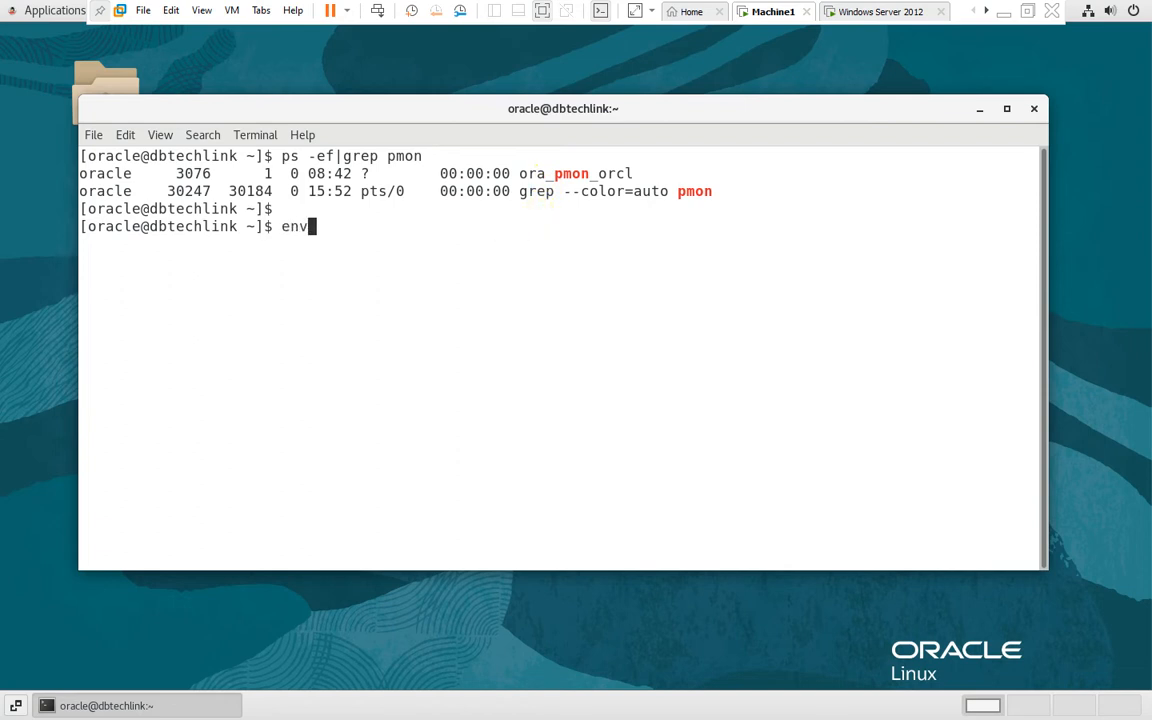
type("|grep ORA")
key("Return")
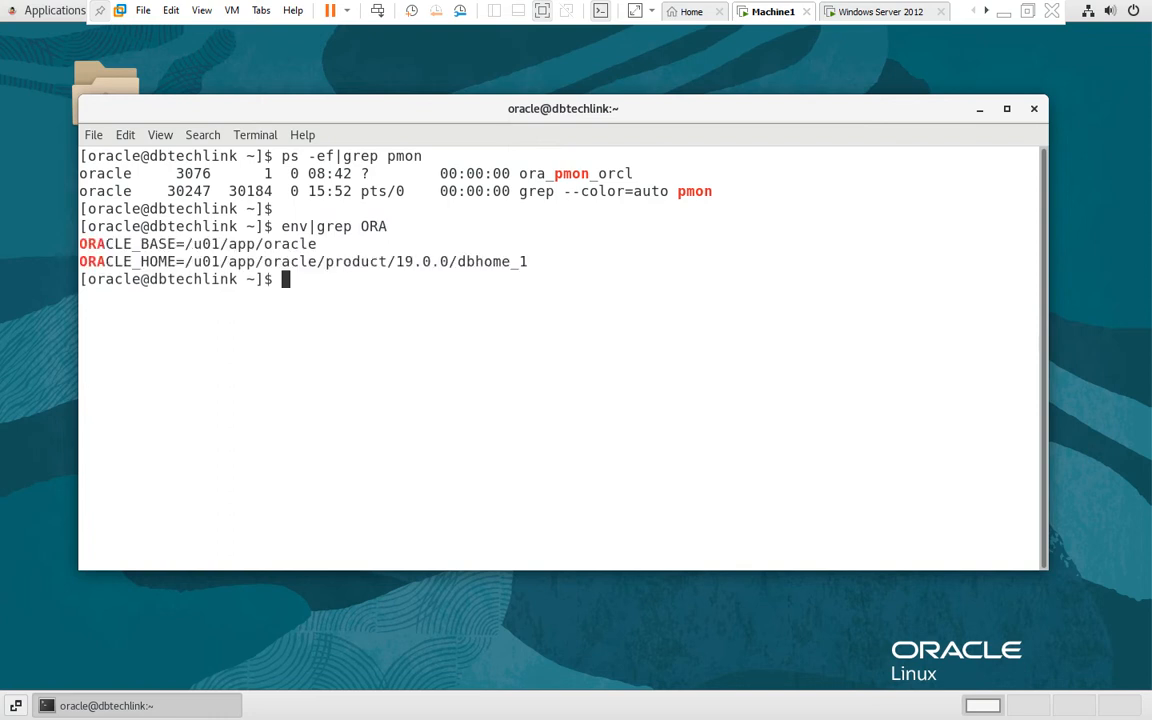
key("Return")
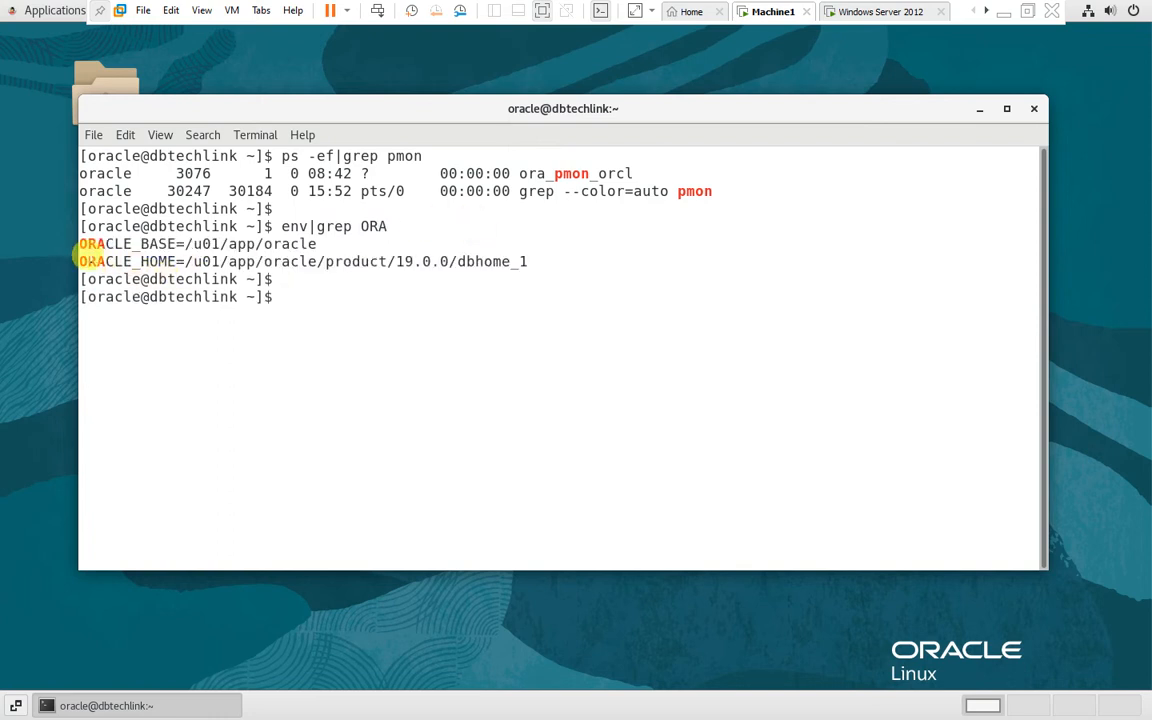
left_click_drag(79, 261, 522, 262)
left_click(206, 262)
left_click(463, 262)
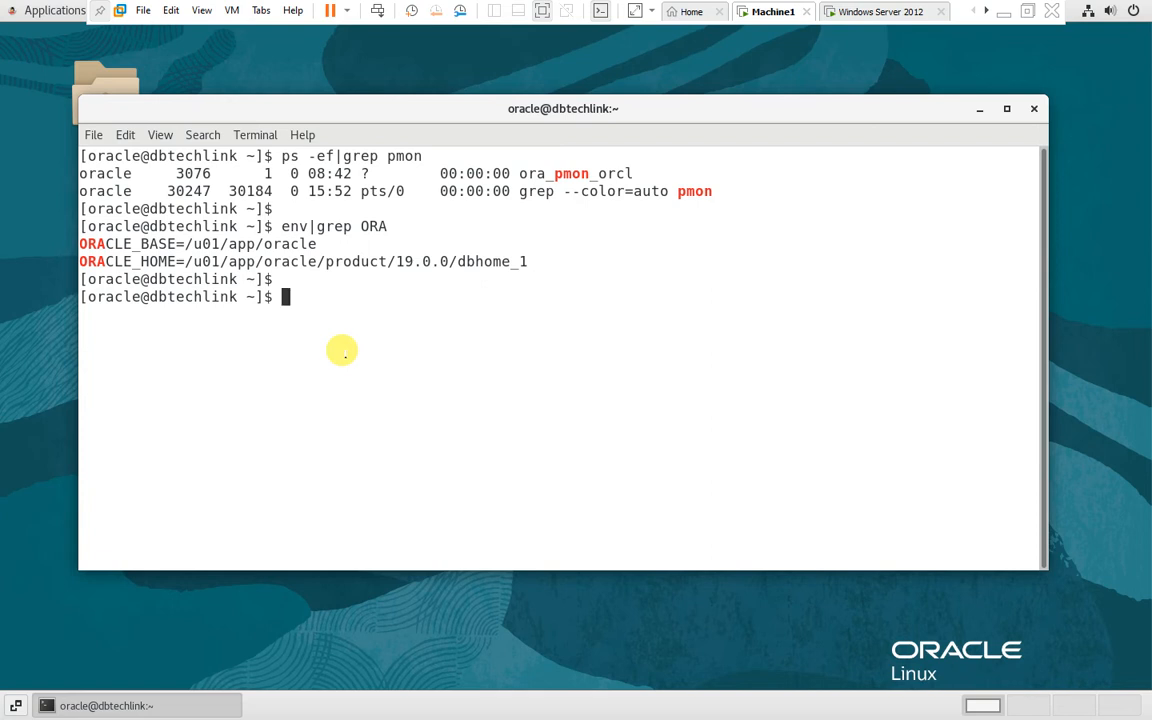
Source . oraenv and set ORACLE_SID to orcl
type(". oraenv")
key("Return")
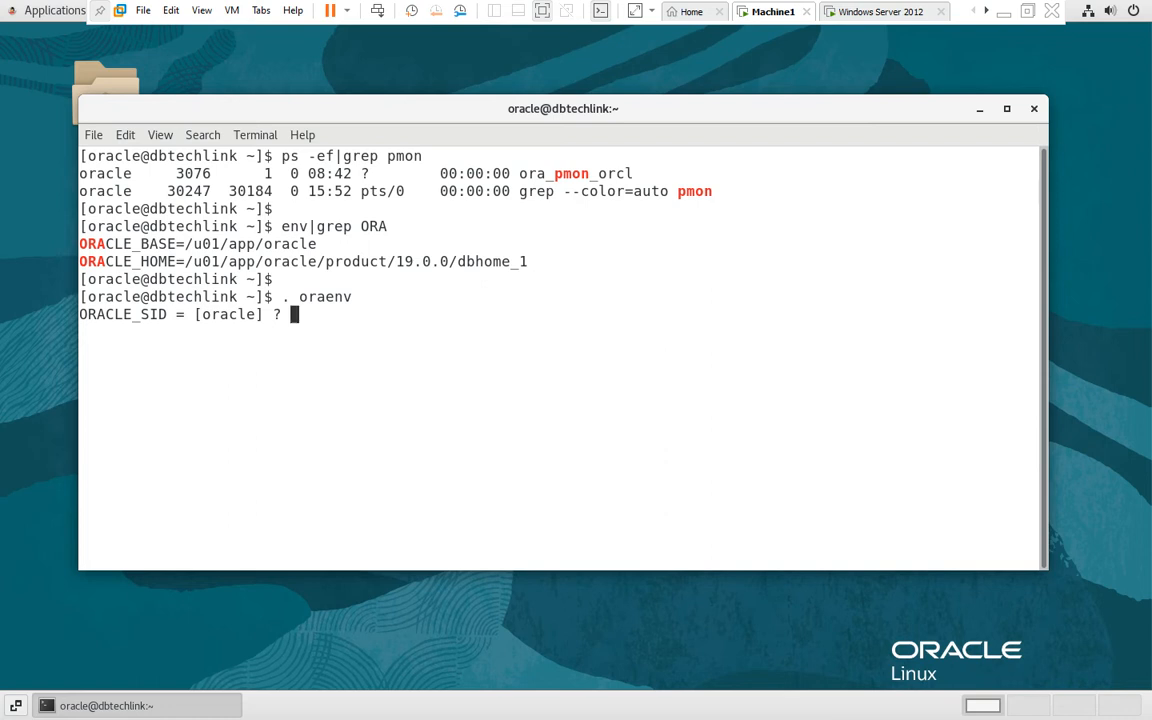
type("orcl")
key("Return")
key("Return")
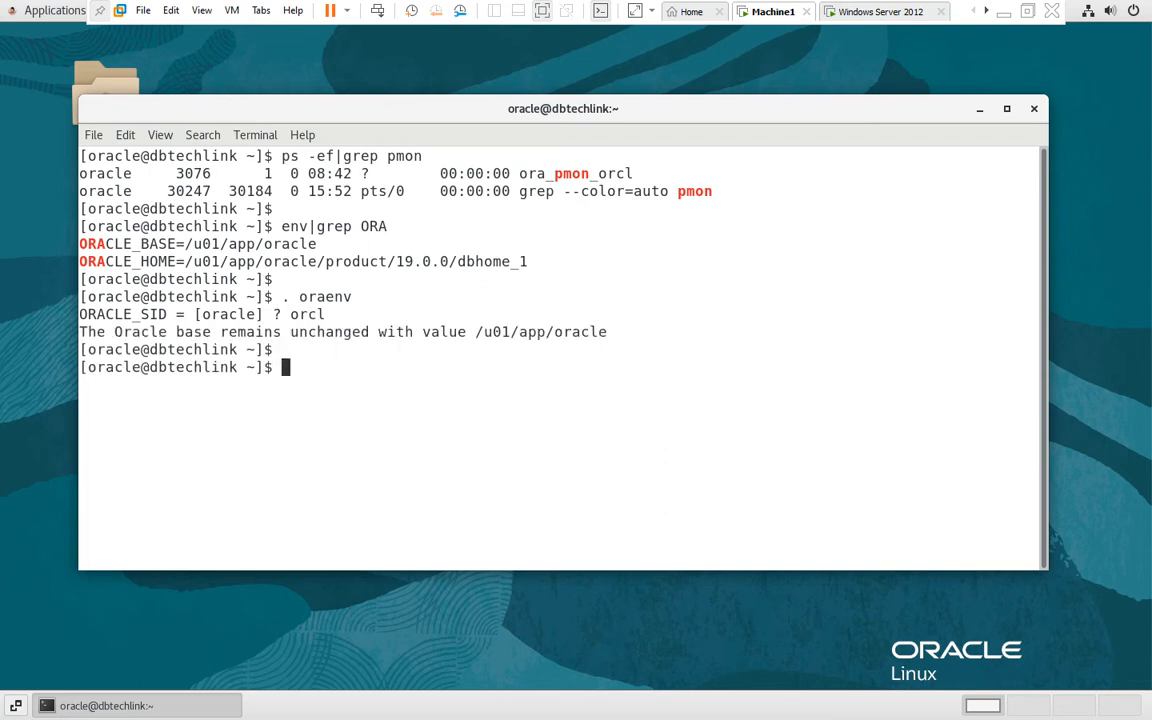
Rerun env|grep ORA to list the Oracle environment variables again
type(". oraenv")
key("Up")
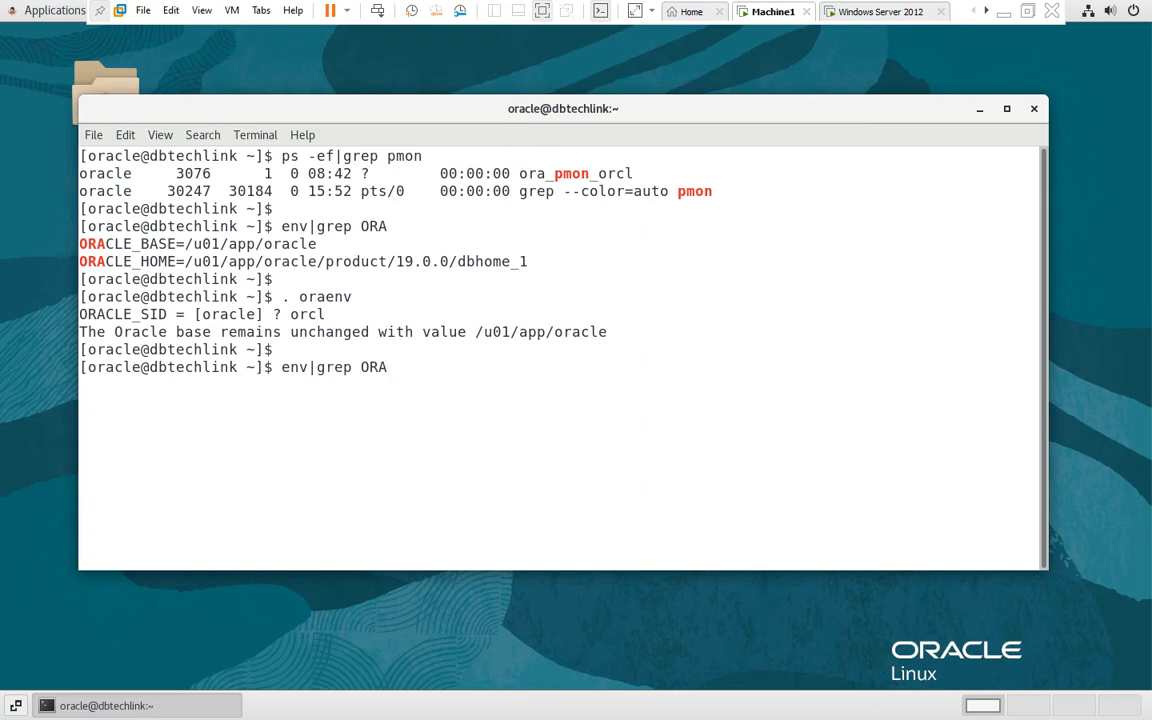
key("Return")
key("Return")
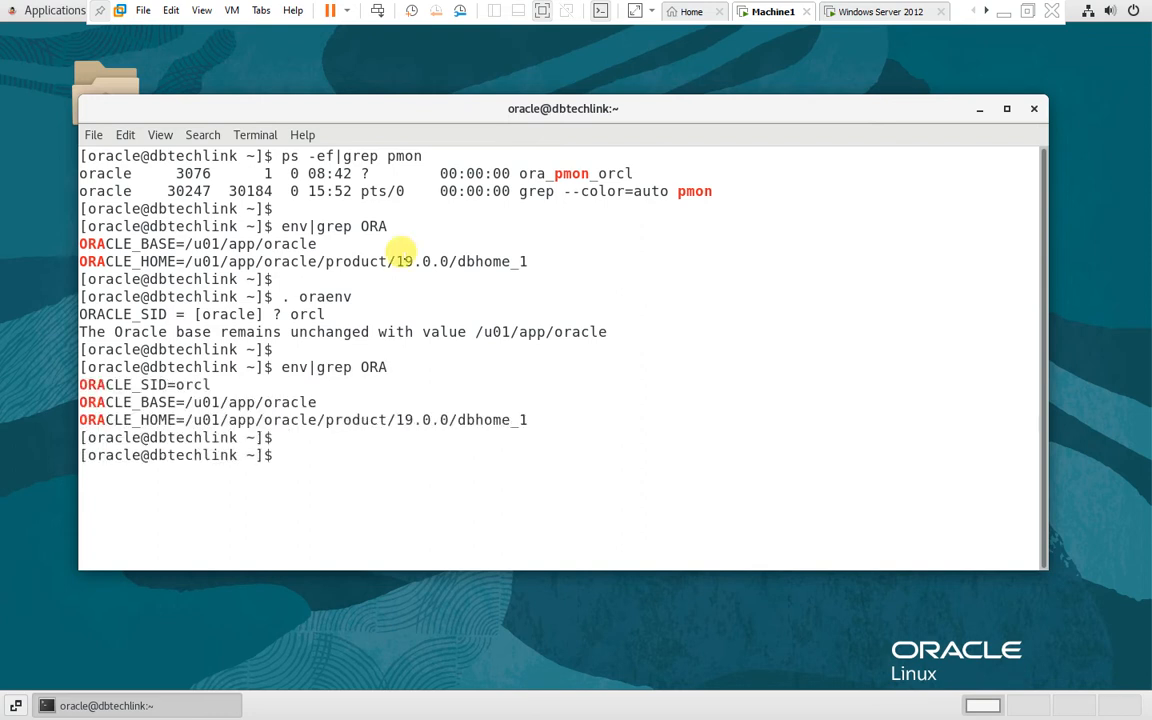
left_click_drag(79, 384, 228, 379)
left_click(170, 373)
left_click(228, 379)
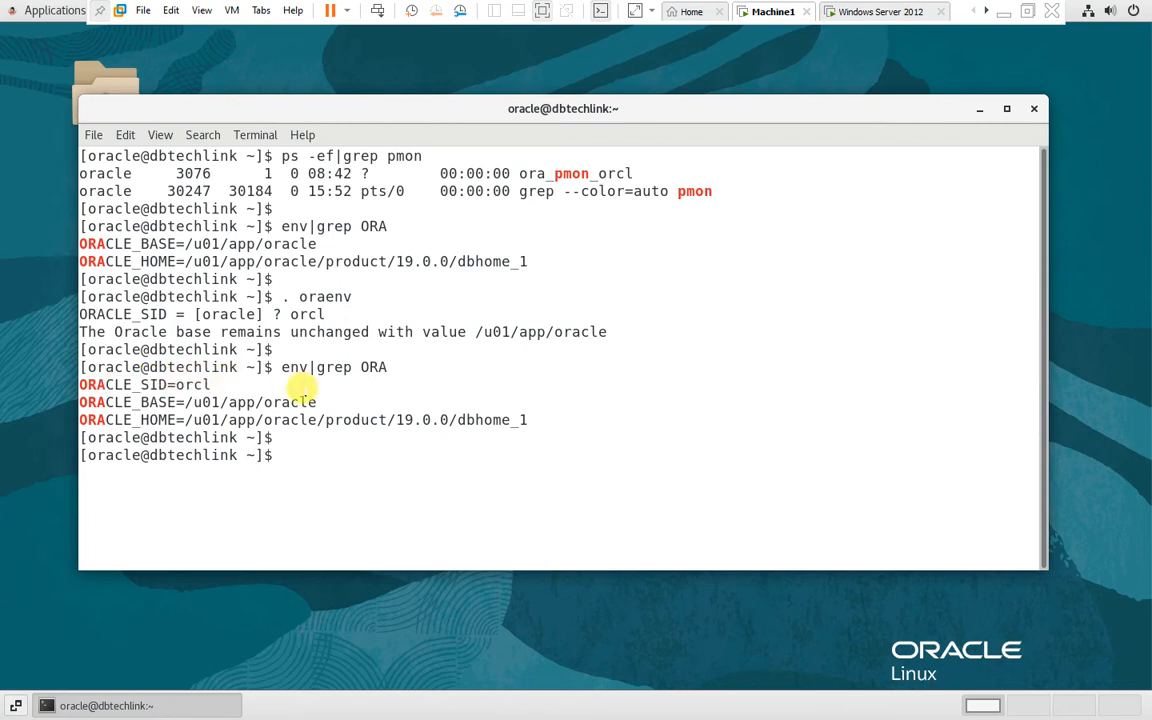
key("Return")
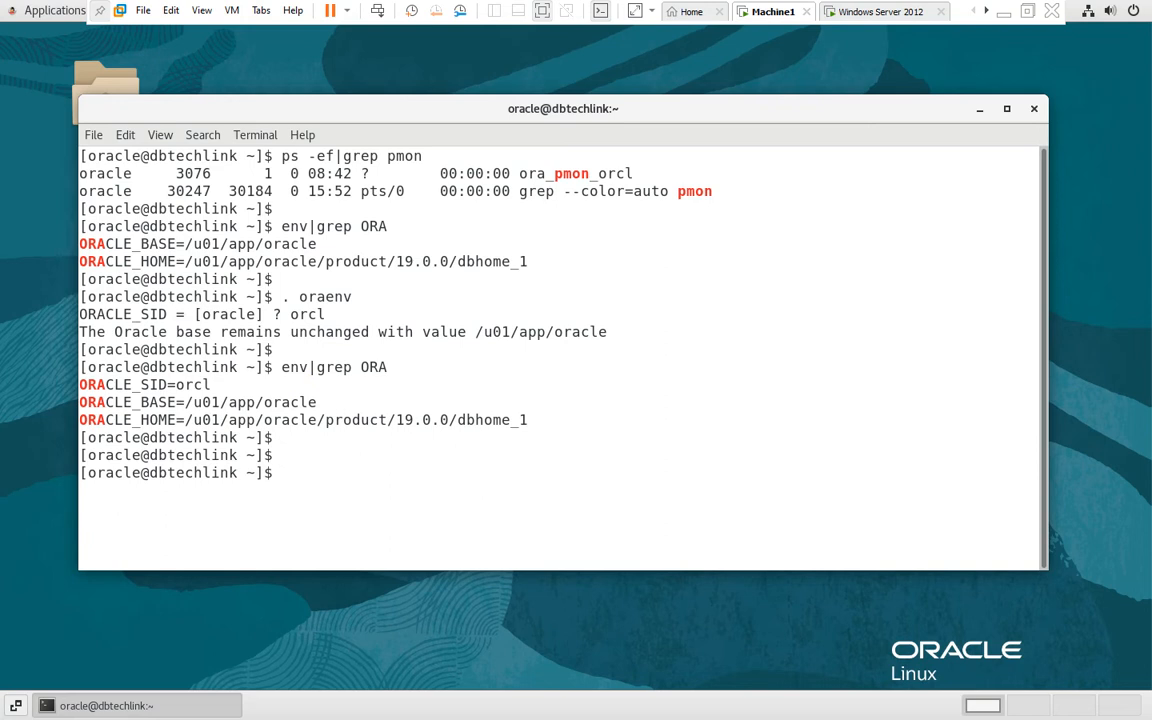
Start sqlplus and log in as user hr, entering the account password
type("sqlplus")
key("Return")
type("hr")
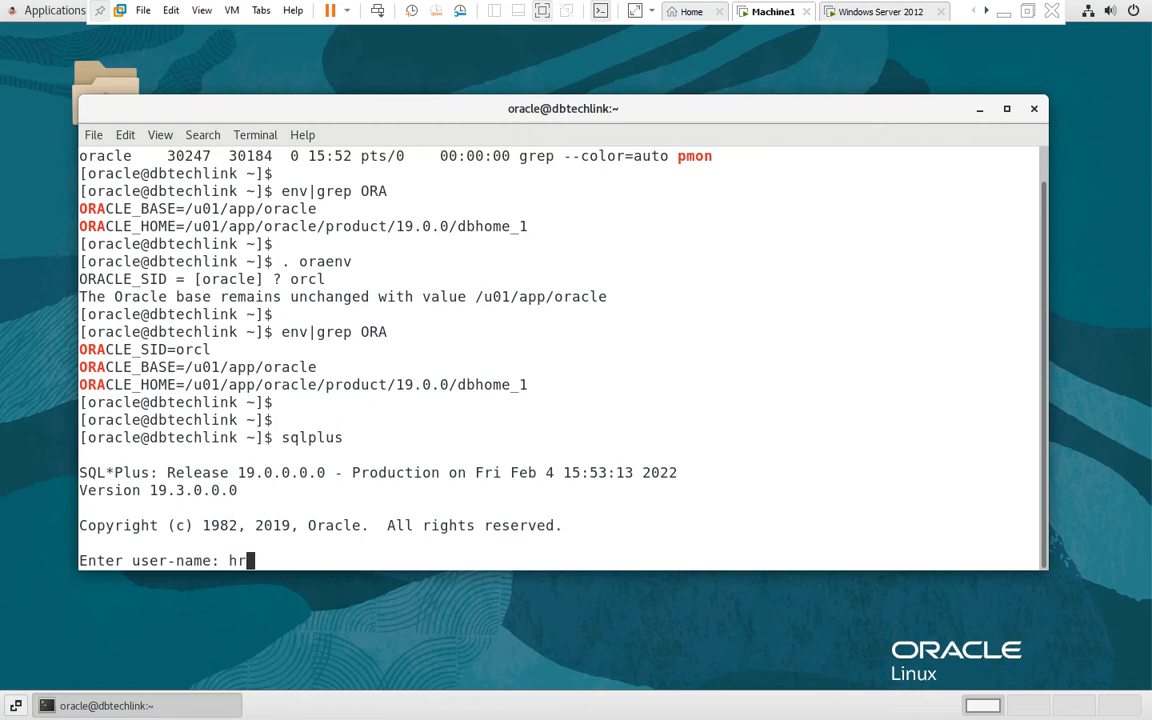
key("Return")
key("Return")
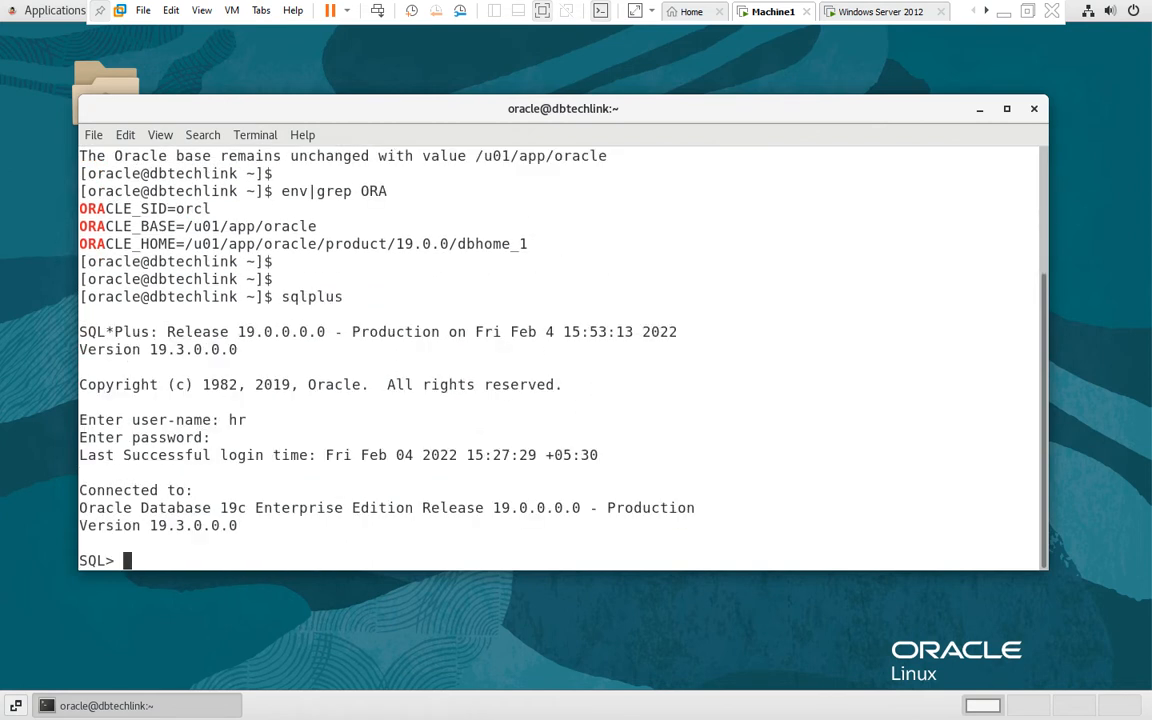
Run show user to display the connected database user
type("show user")
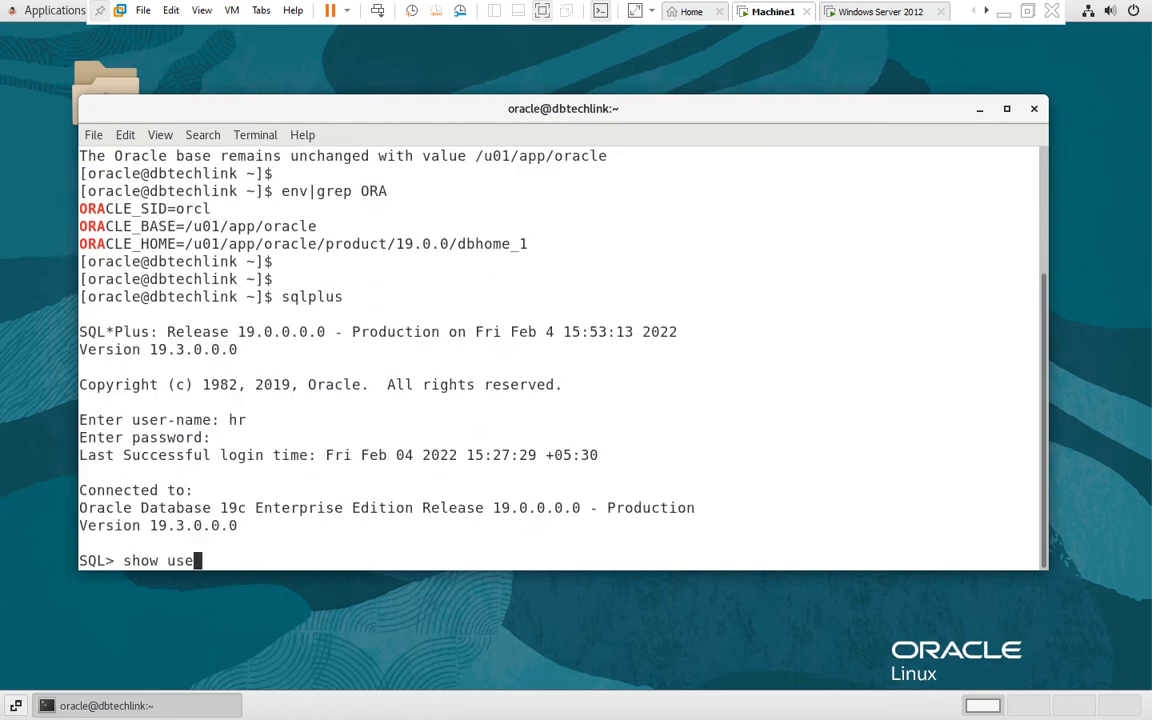
key("Return")
key("Return")
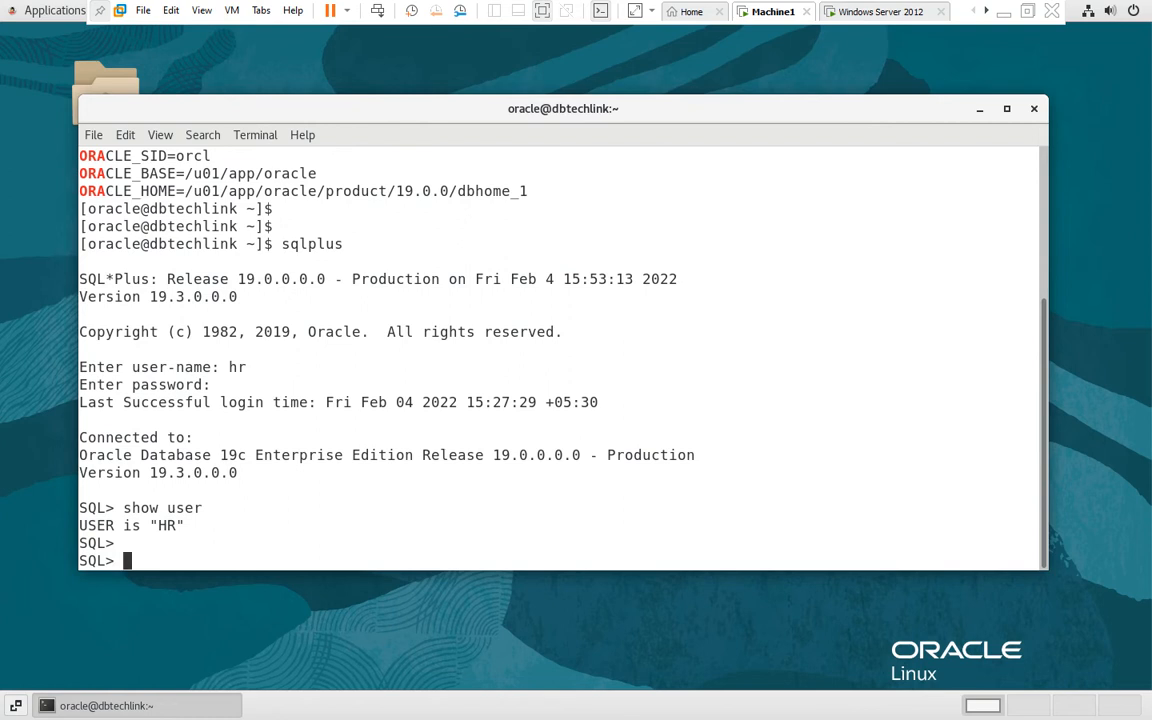
Exit SQL*Plus and clear the terminal screen
type("exit")
key("Return")
key("Return")
key("Return")
type("clear")
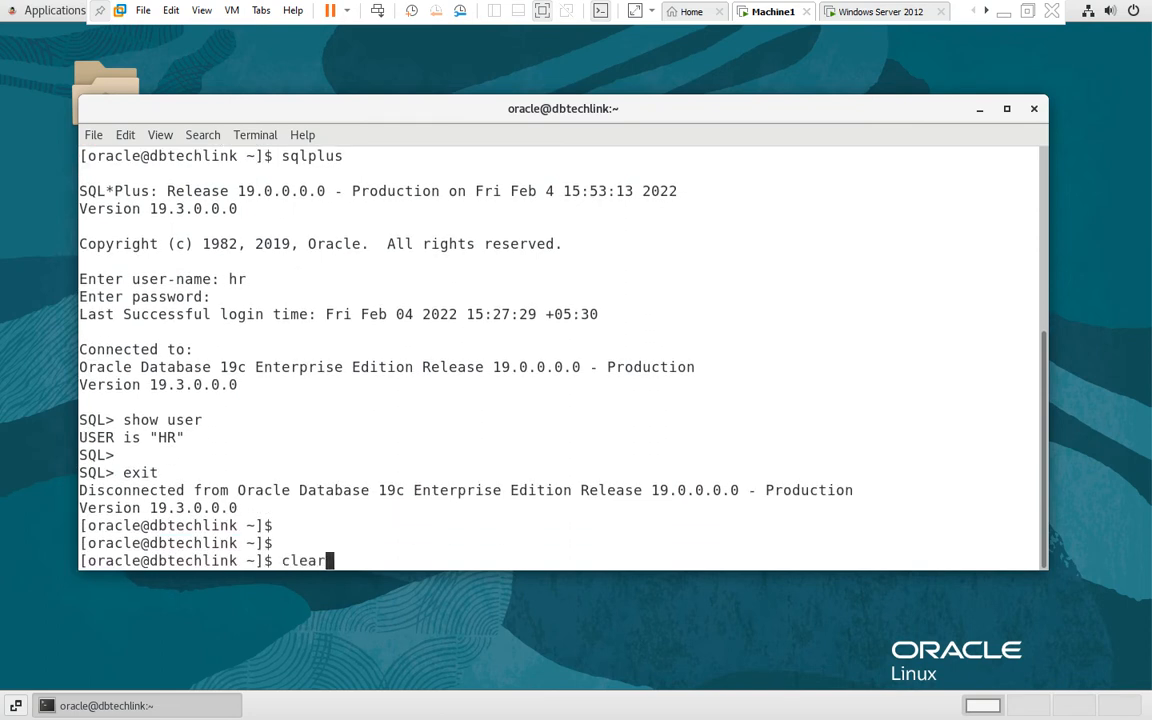
key("Return")
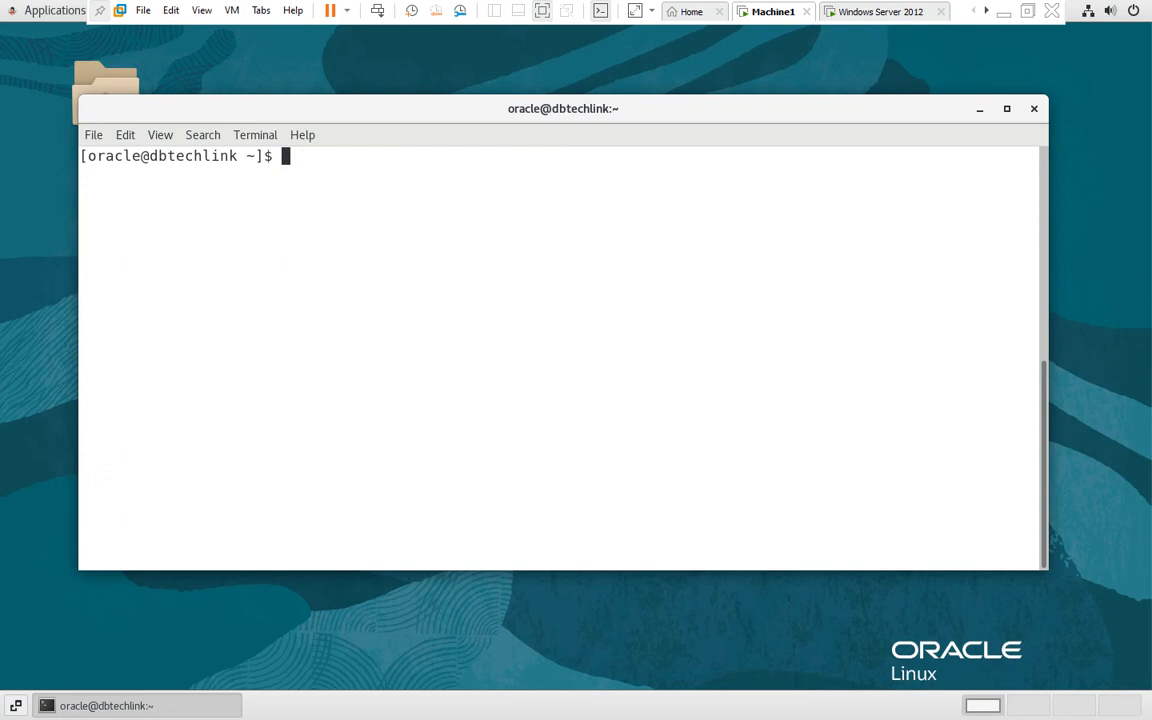
Connect with sqlplus / as sysdba and run show user
type("sqlplus ")
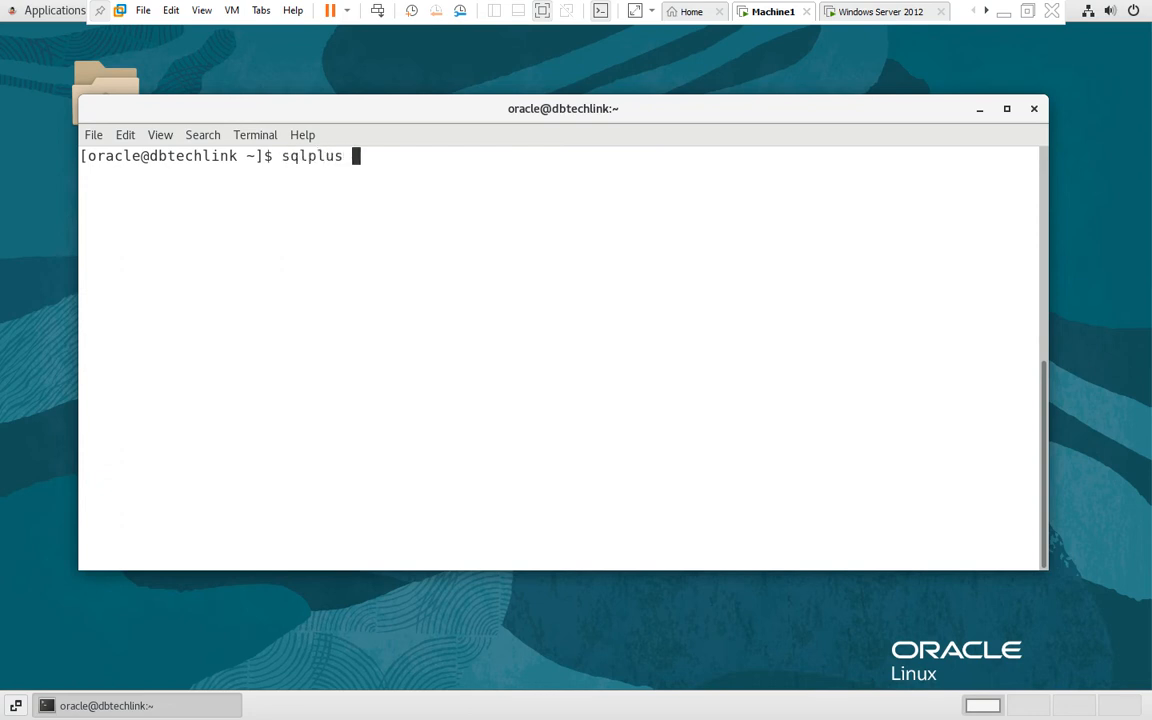
type("/ as sysdba")
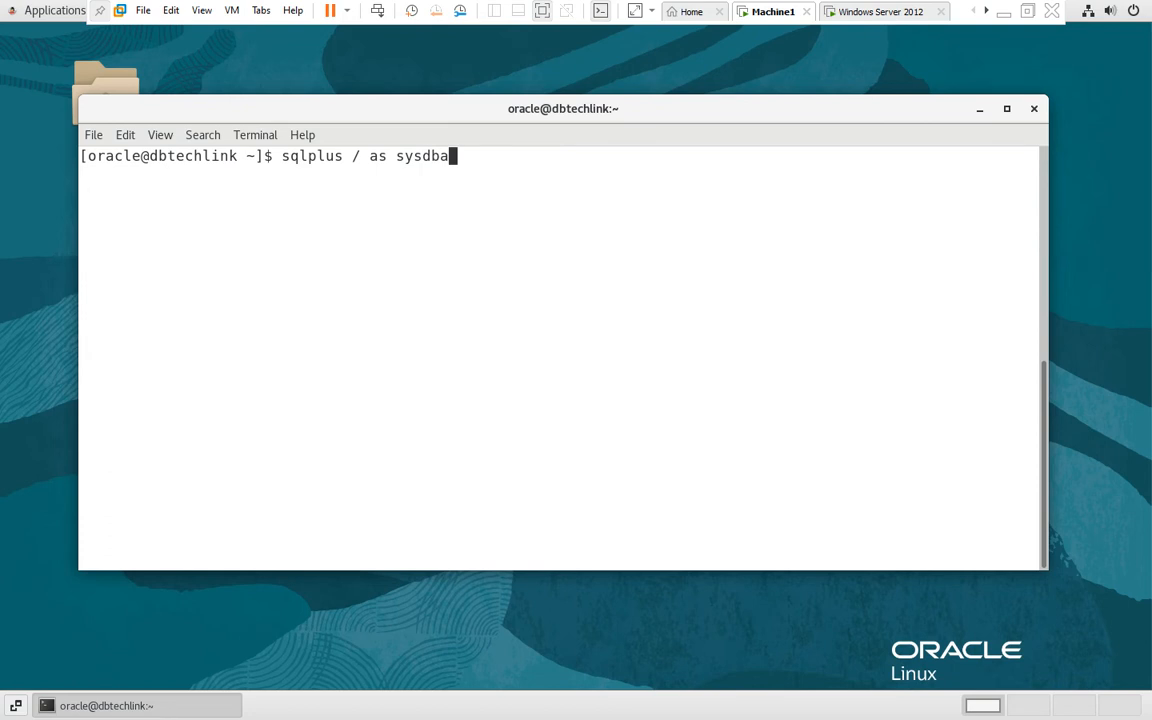
key("Return")
type("show user")
key("Return")
key("Return")
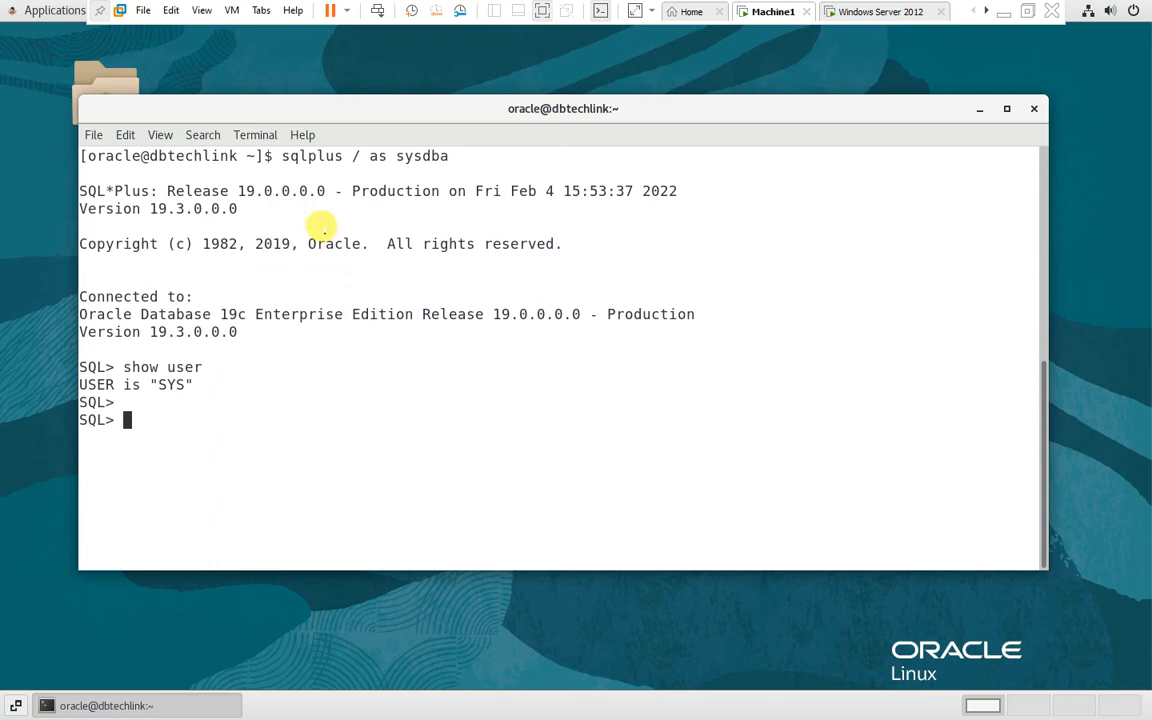
Return to the Paint notes and draw a check mark beside Oracle client
left_click_drag(287, 152, 437, 149)
left_click(380, 154)
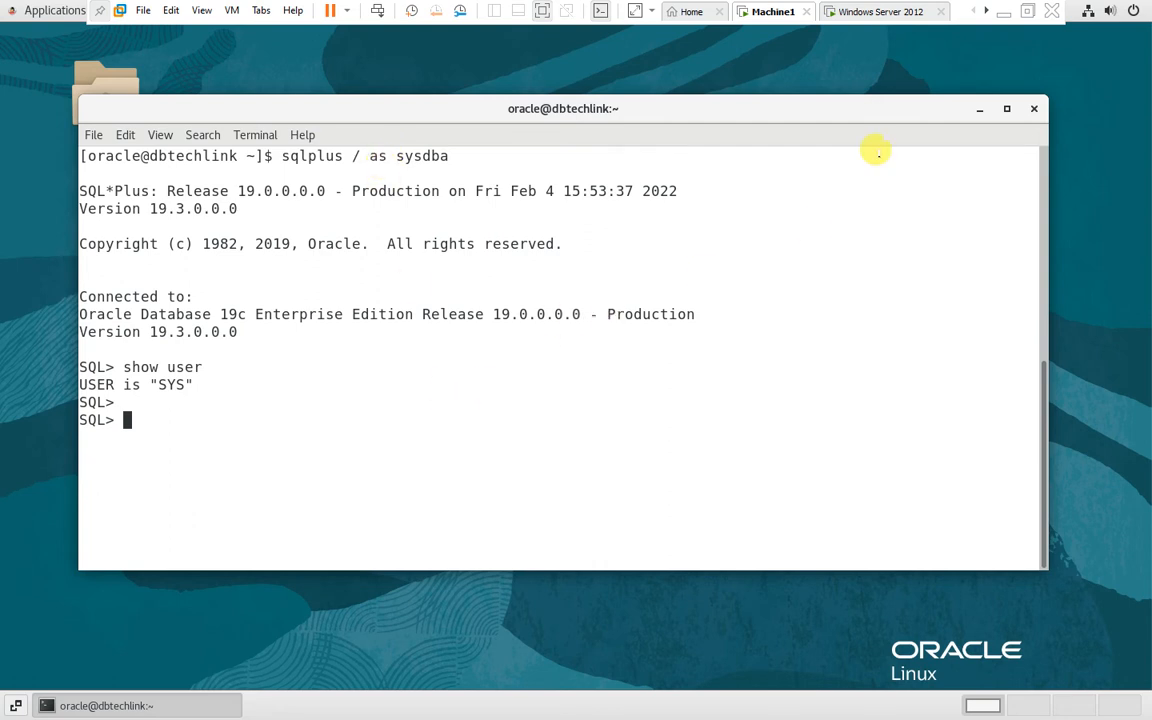
left_click(1003, 12)
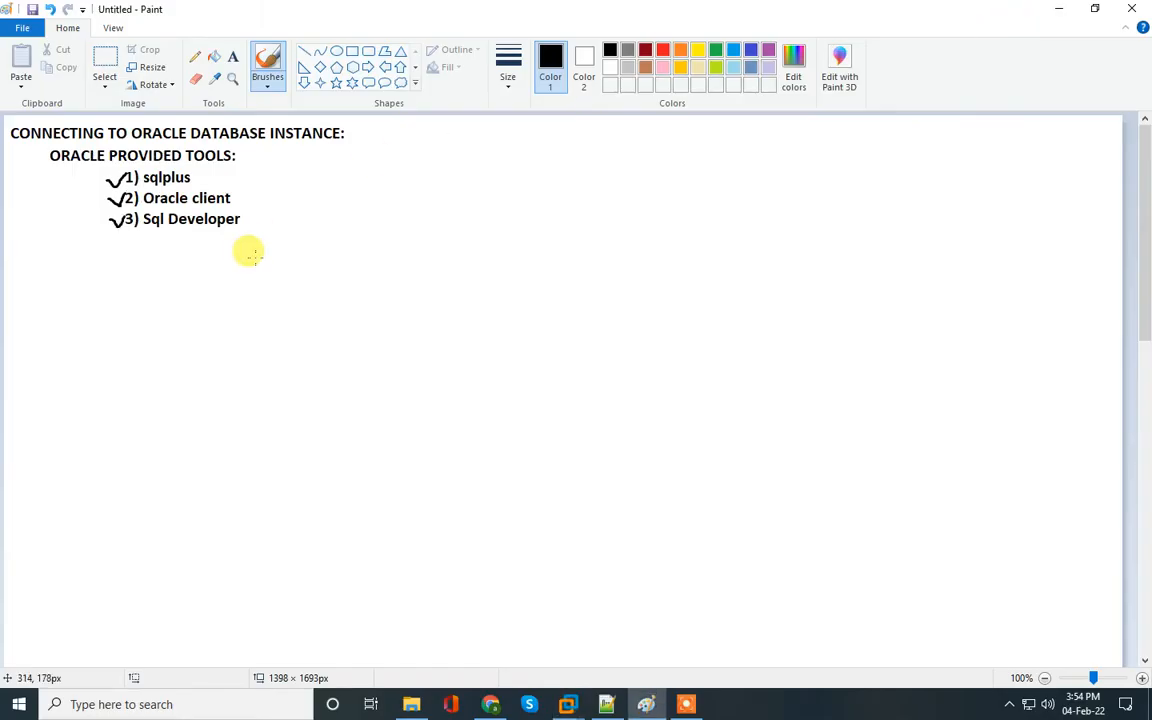
mouse_move(243, 190)
left_mouse_down()
mouse_move(250, 200)
mouse_move(275, 182)
left_mouse_up()
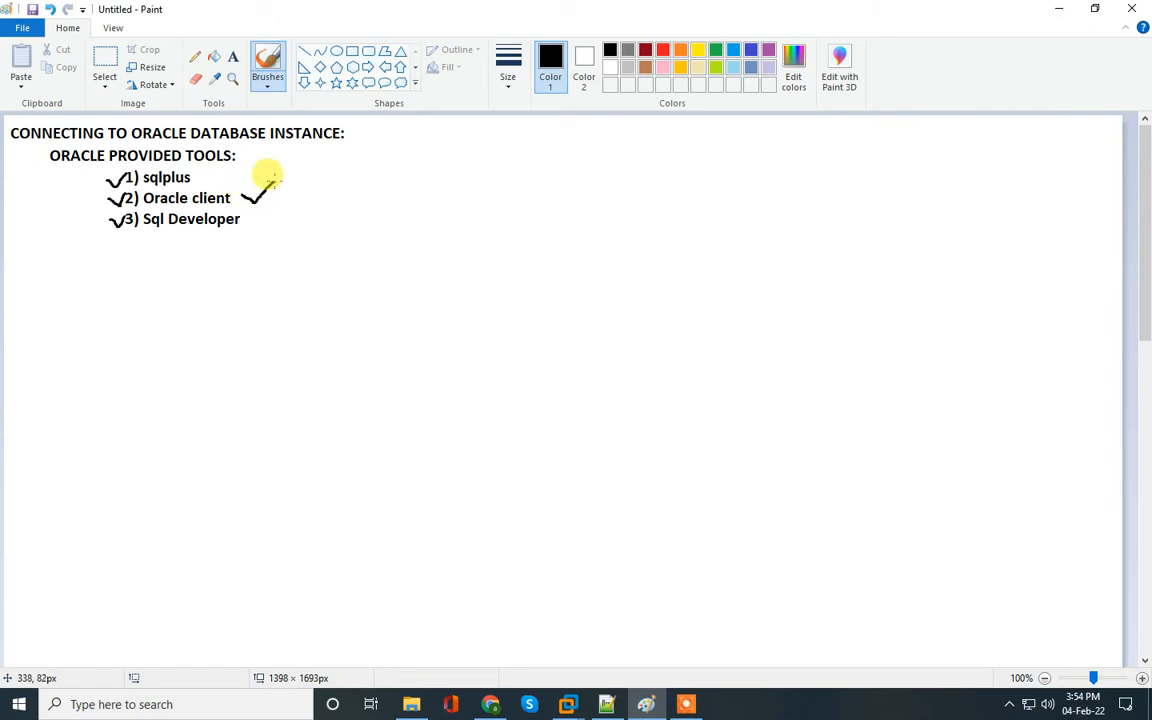
Switch to the Windows Server 2012 virtual machine and open a Command Prompt by running cmd
mouse_move(650, 705)
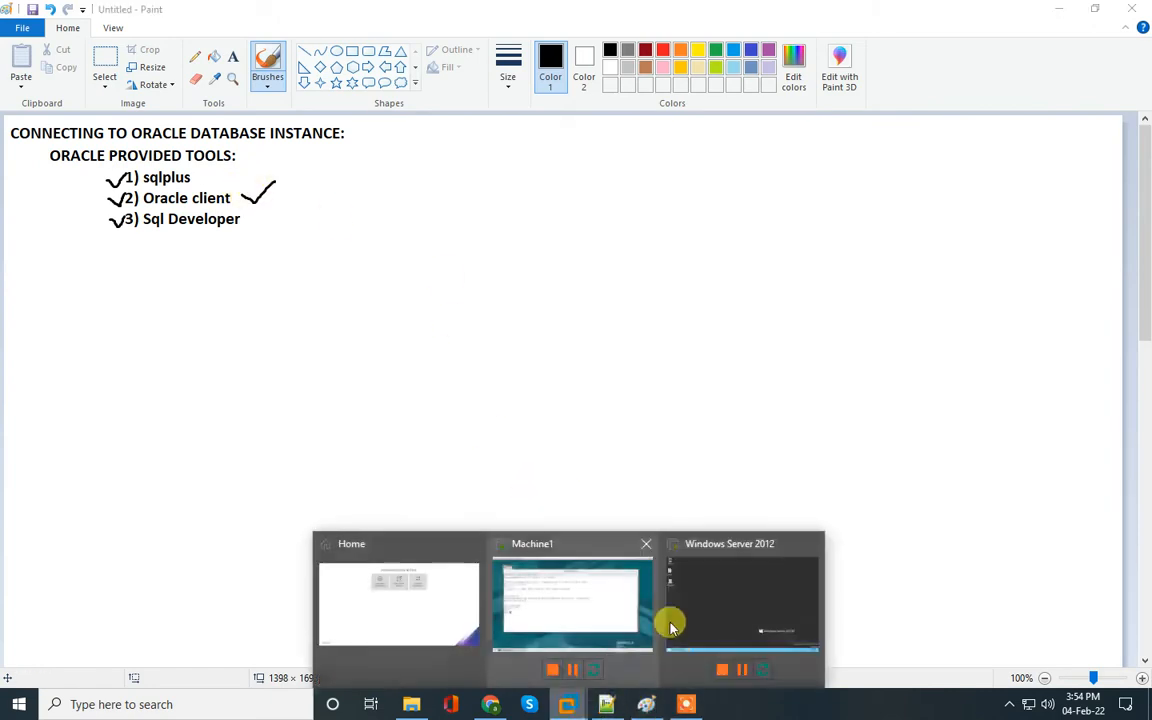
left_click(676, 571)
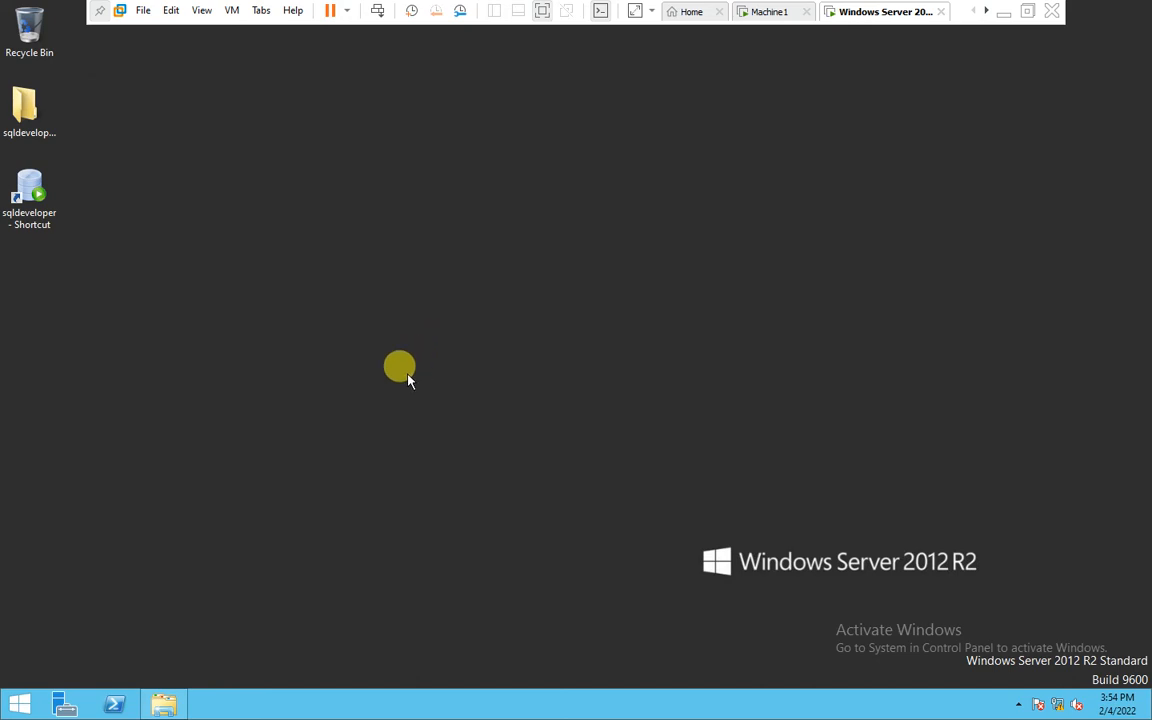
key("super+r")
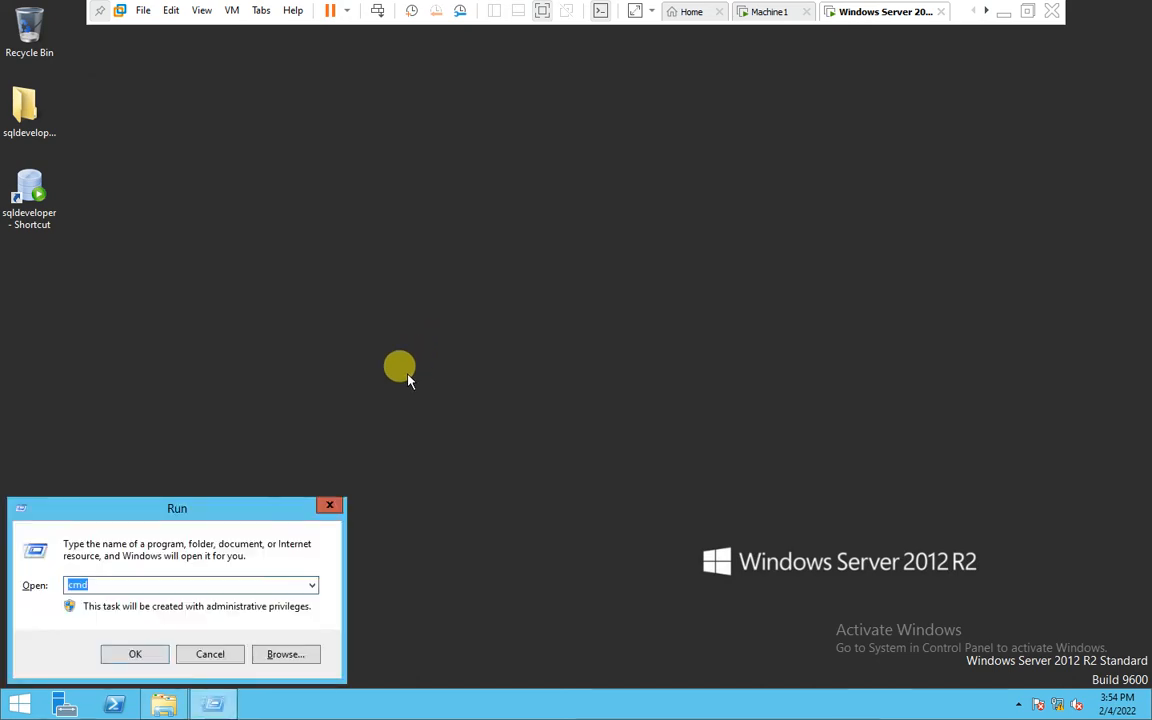
key("Return")
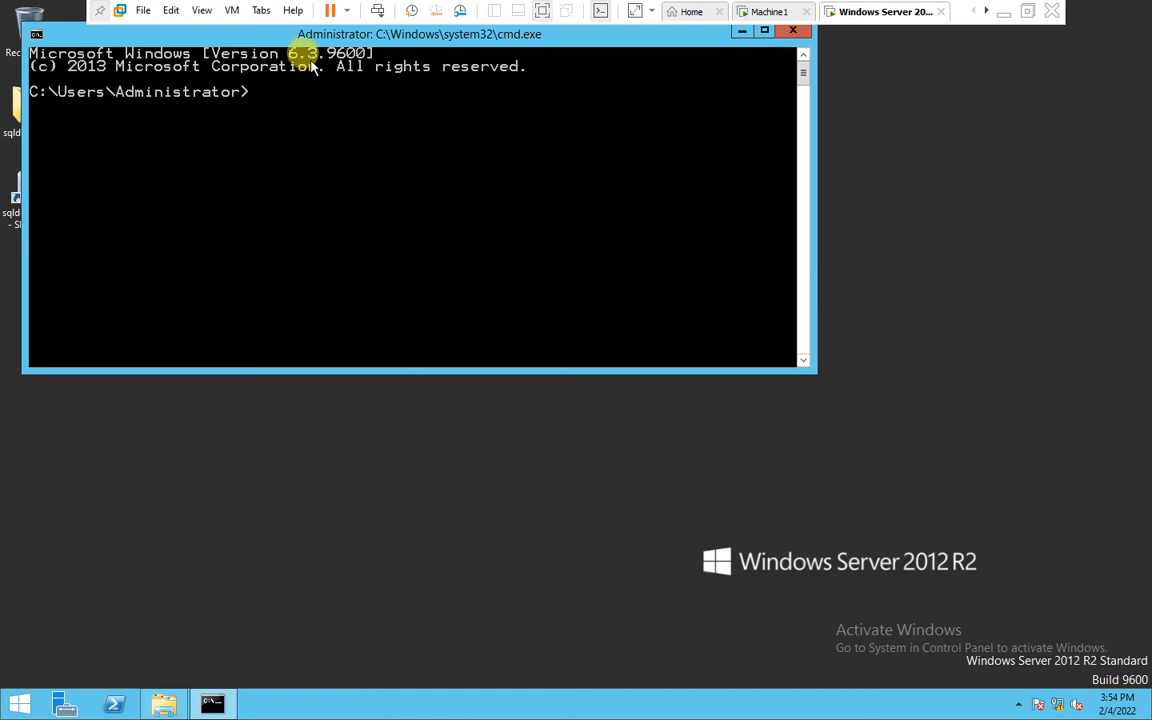
Reposition the Command Prompt window, start sqlplus without arguments and abort it at the user-name prompt
left_click_drag(305, 35, 361, 149)
left_click(325, 275)
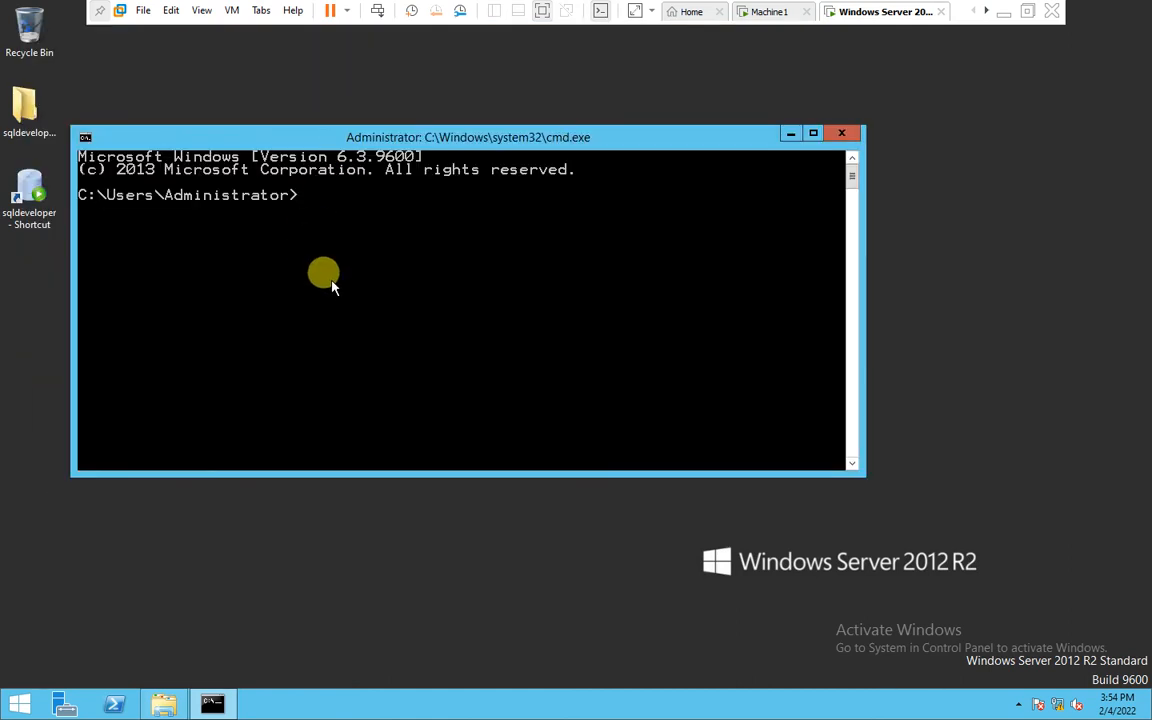
type("sqlplus")
key("BackSpace")
key("Return")
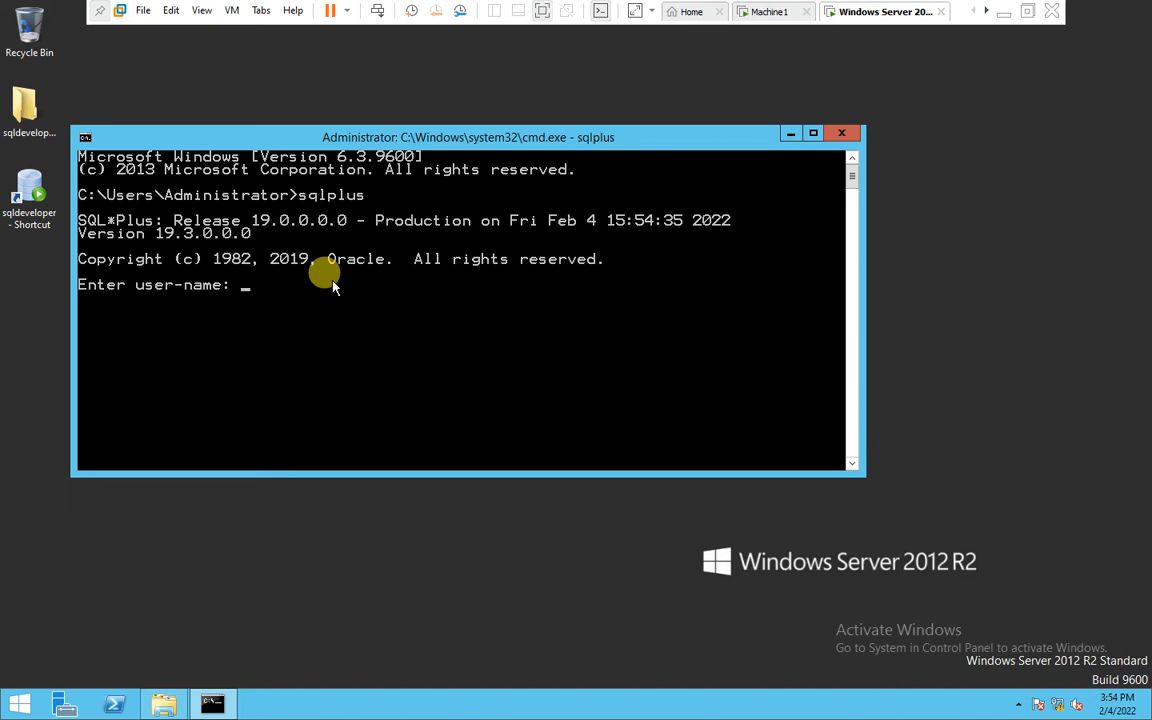
key("ctrl+c")
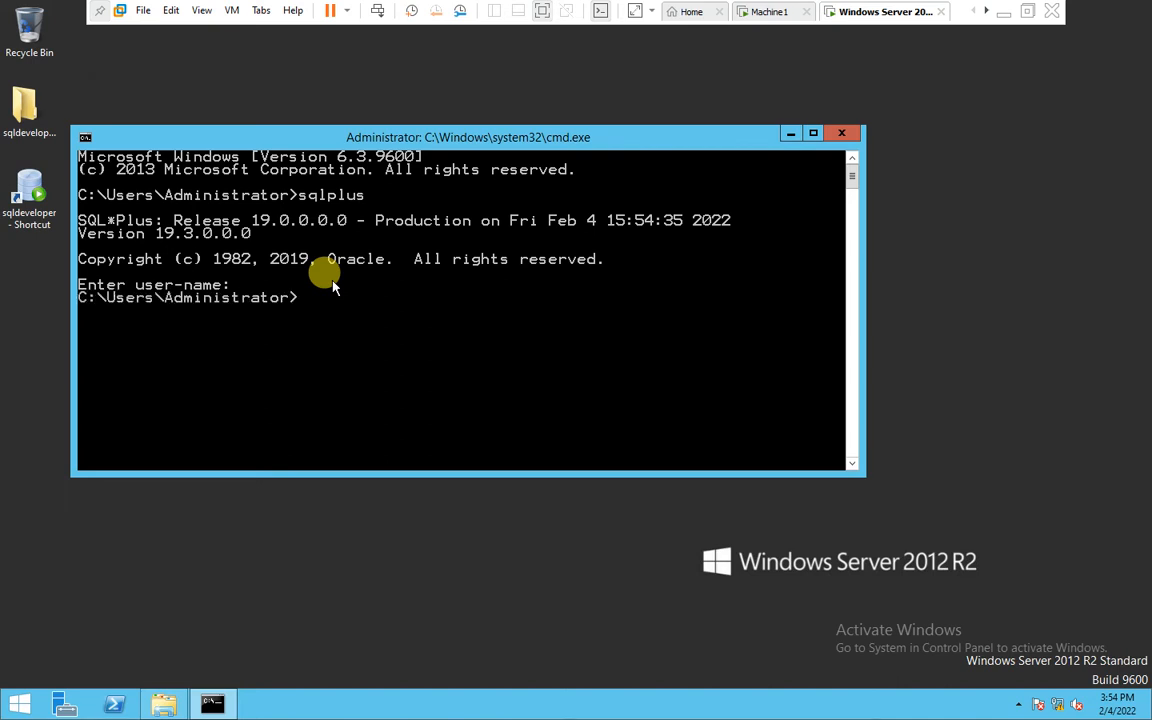
Clear the Command Prompt screen with cls
key("Return")
key("Return")
key("Return")
type("cls")
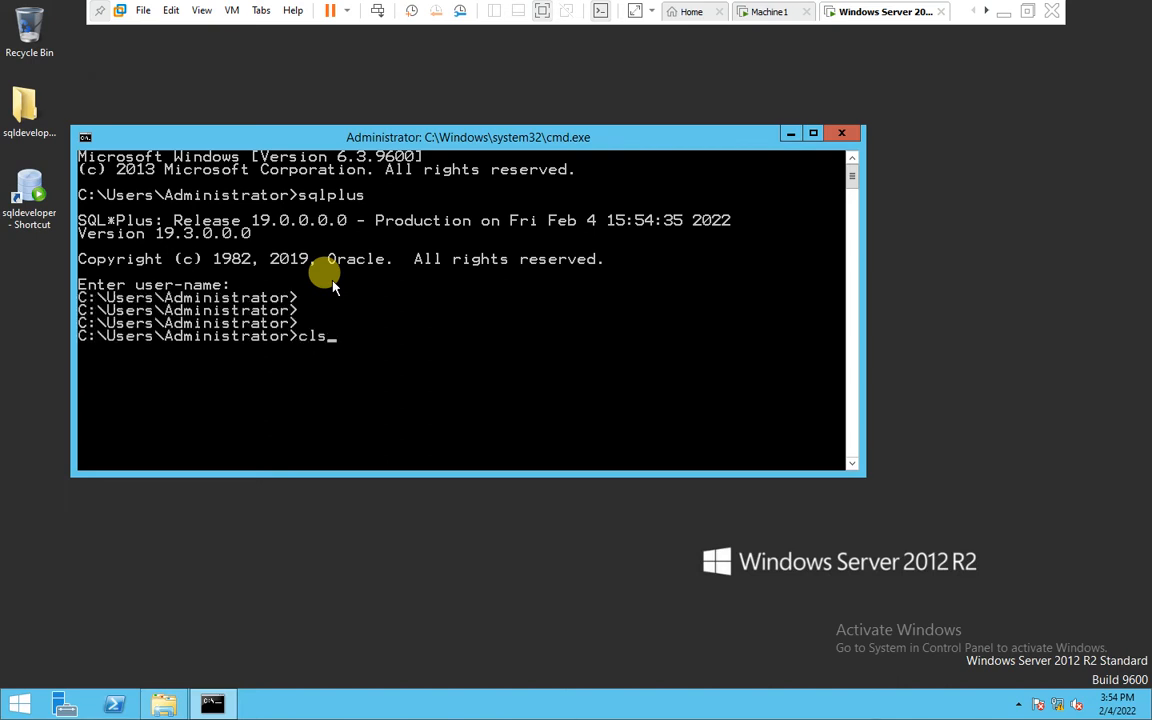
key("Return")
Connect with sqlplus as the HR user with its password using the EZConnect string 192.168.1.201:1521/orcl
type("sqlplus")
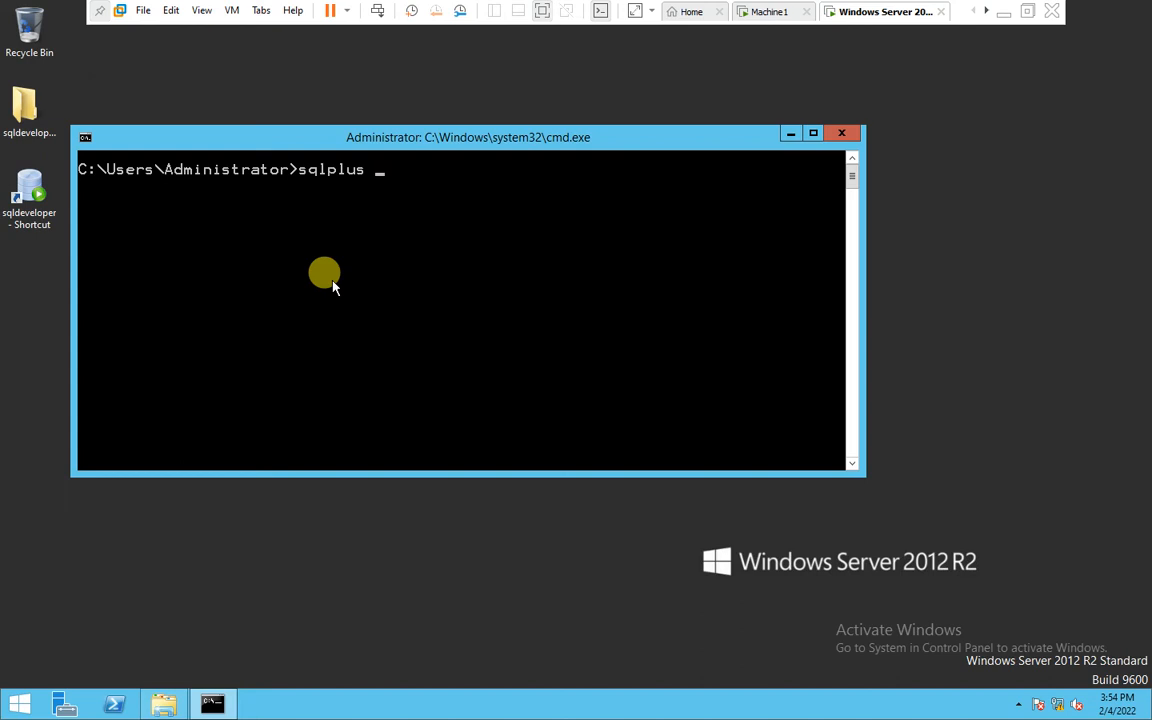
type("hr/hr@192.")
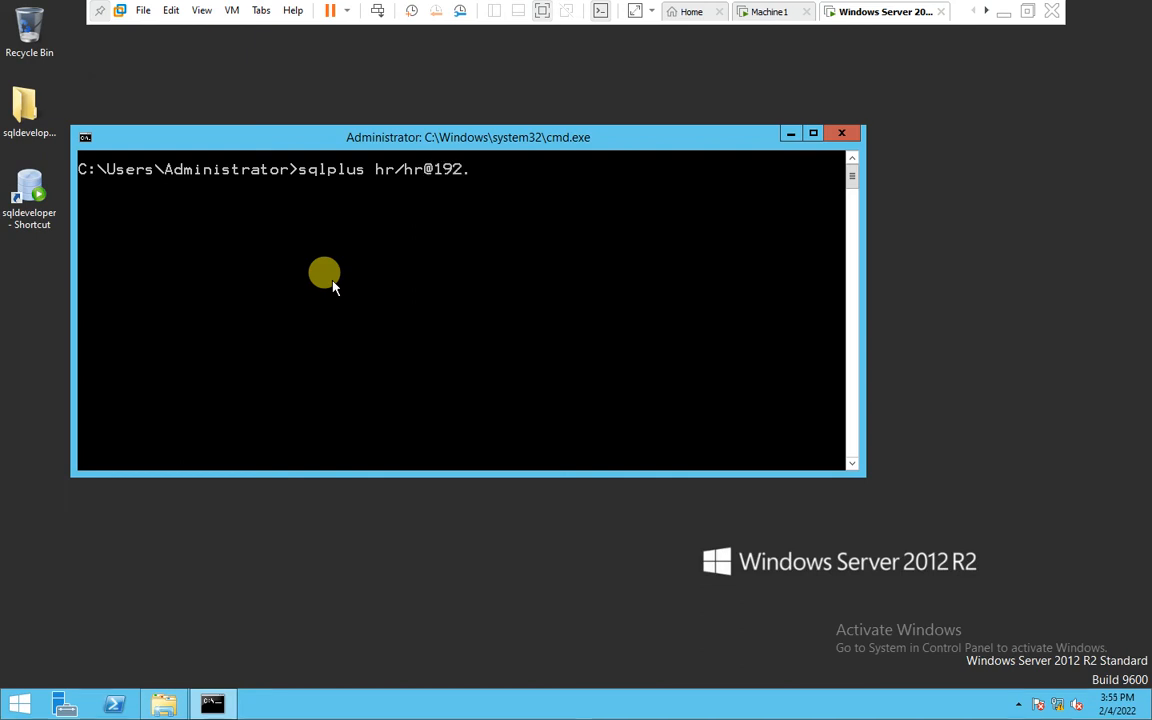
type("168.1.1")
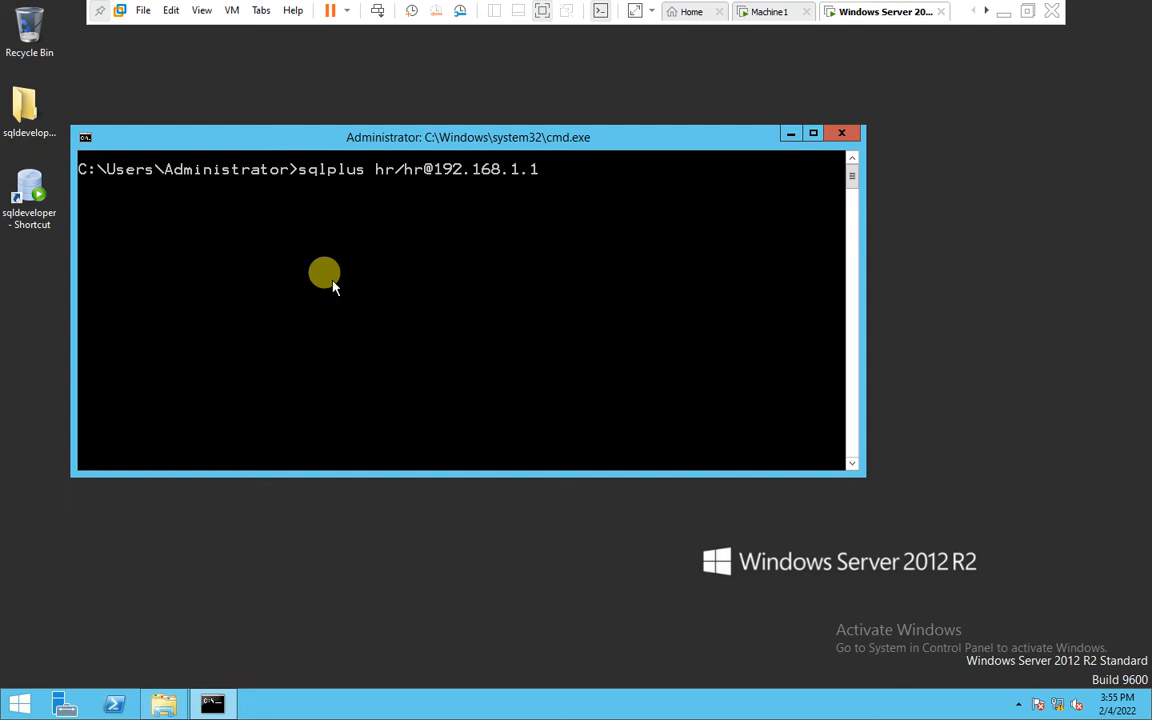
key("BackSpace")
type("201:1521/orcl")
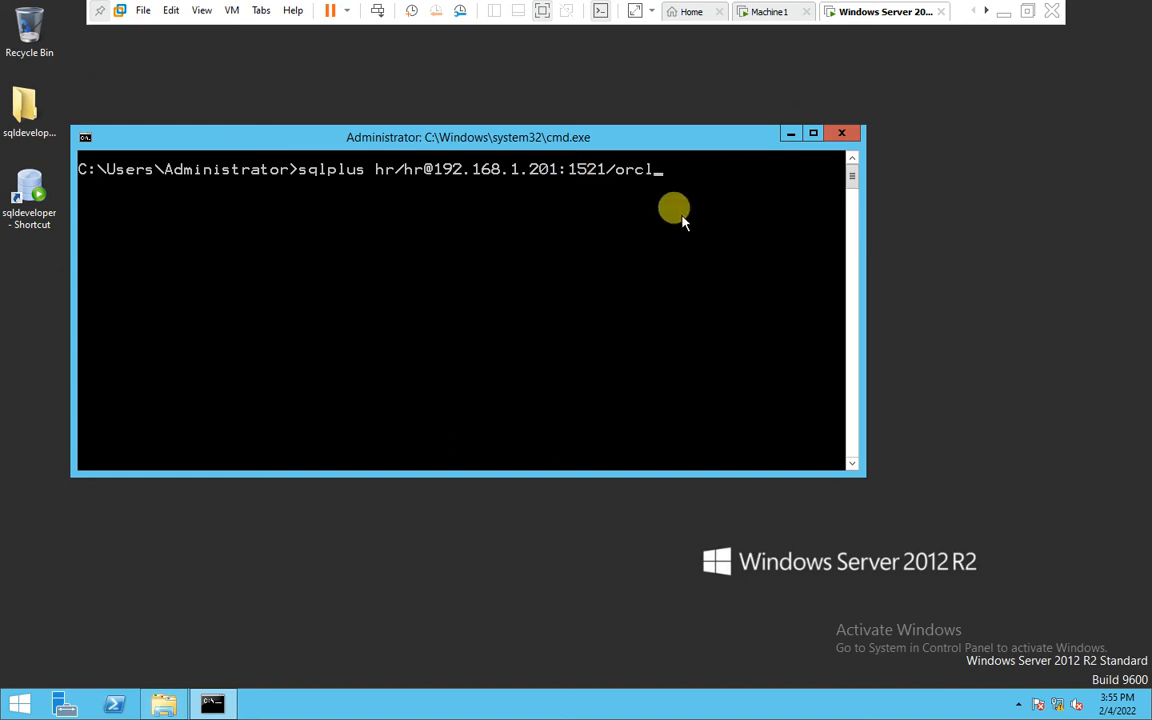
key("Return")
Run show user in SQL*Plus, then exit back to the command prompt
key("Return")
type("show user")
key("Return")
key("Return")
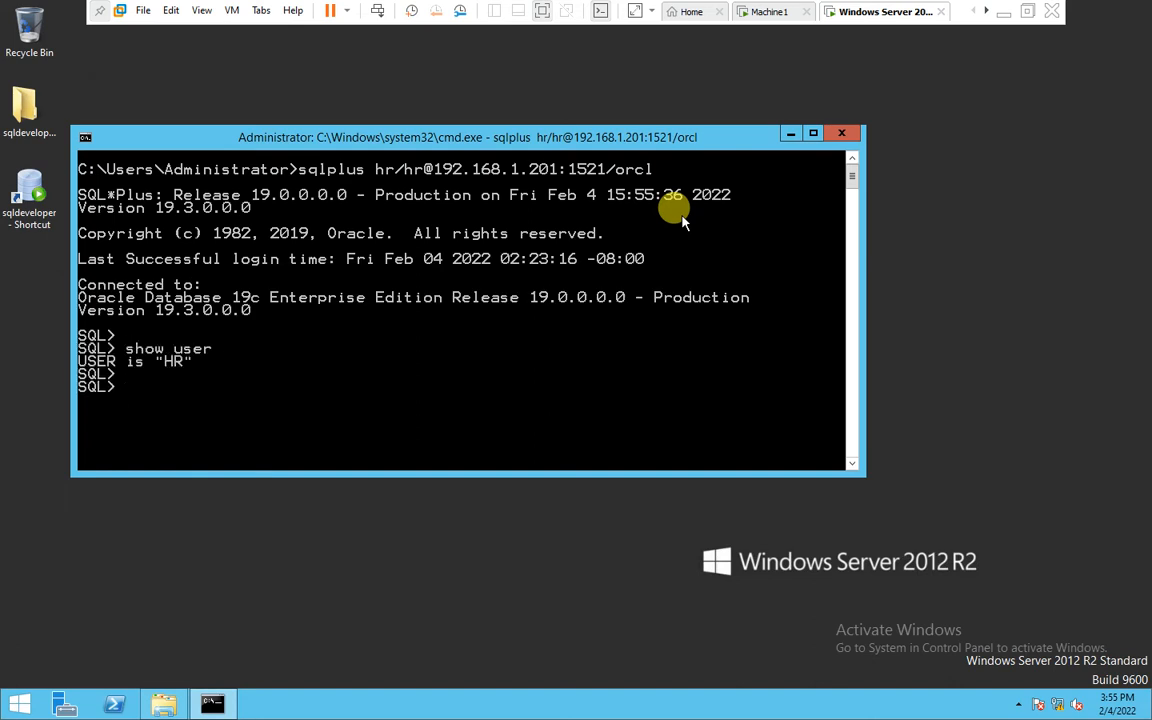
type("exit")
key("Return")
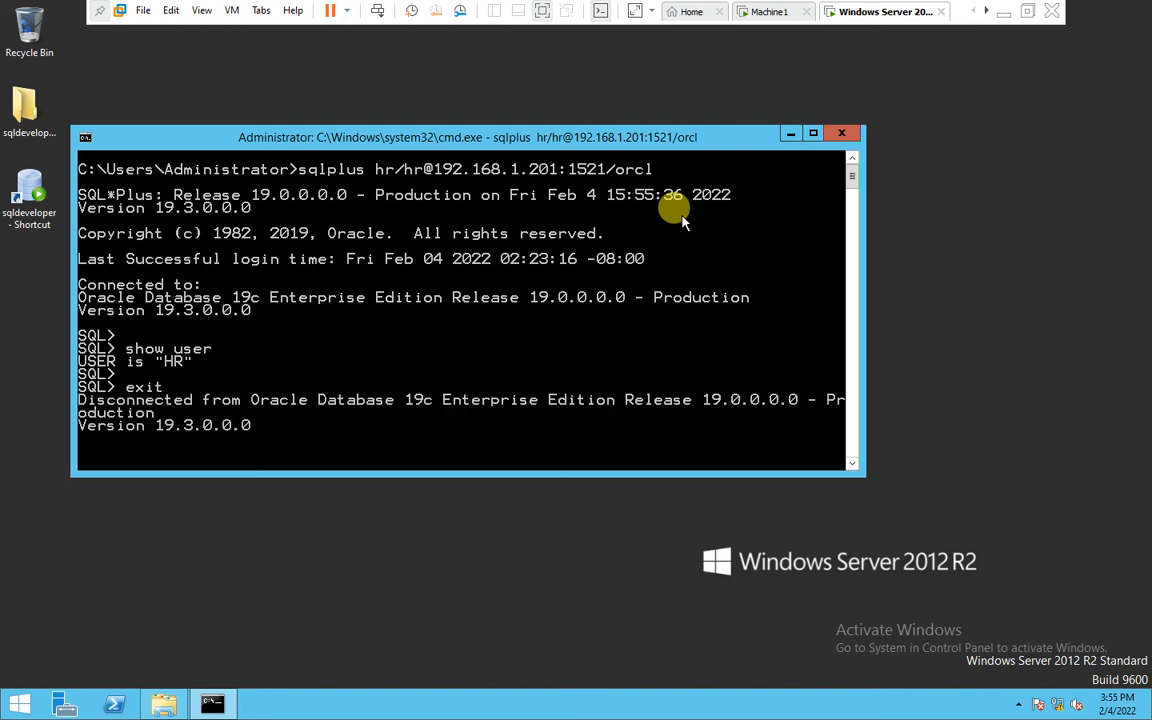
Clear the Command Prompt screen again and type cls at the fresh prompt
key("Return")
key("Return")
key("Return")
key("Return")
type("cls")
key("Return")
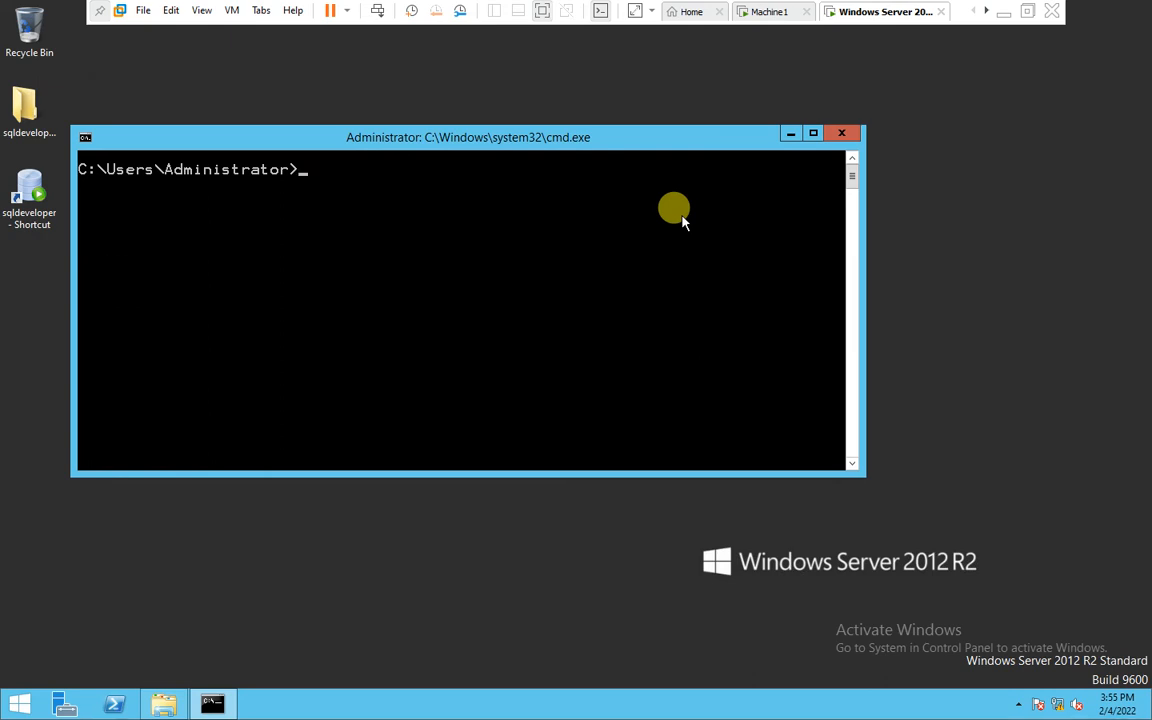
type("cls")
Switch to File Explorer and examine the folder path of the Oracle client's network\admin directory
left_click(165, 705)
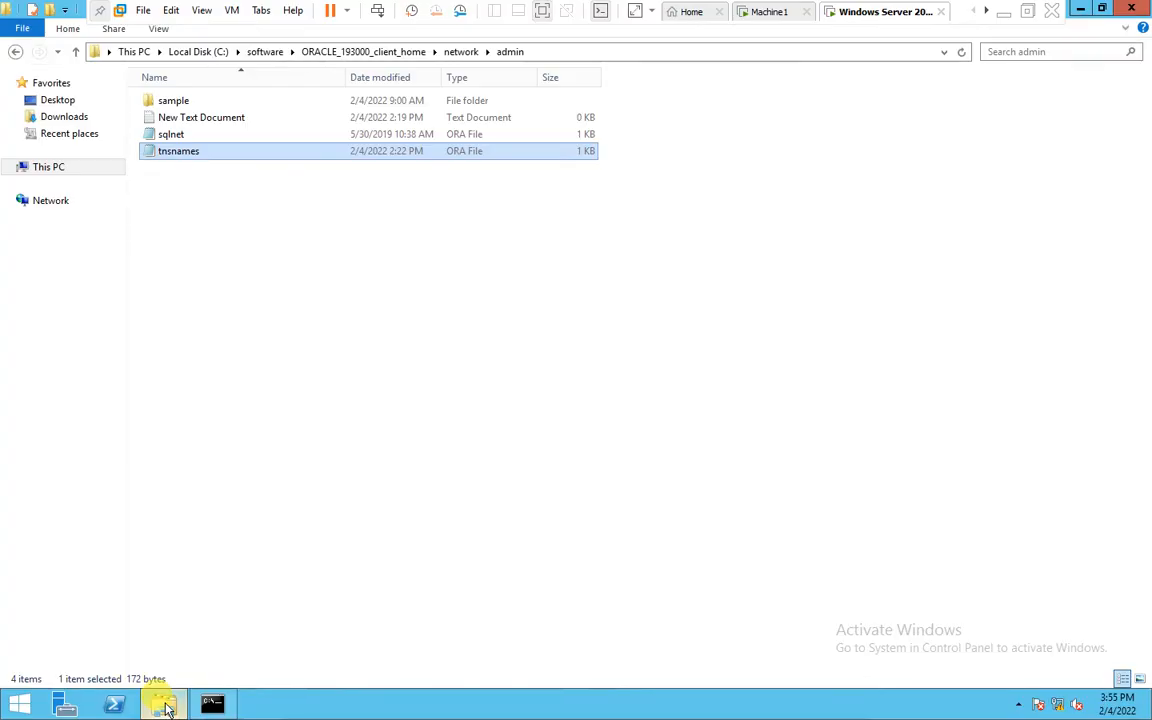
left_click(233, 270)
left_click(552, 52)
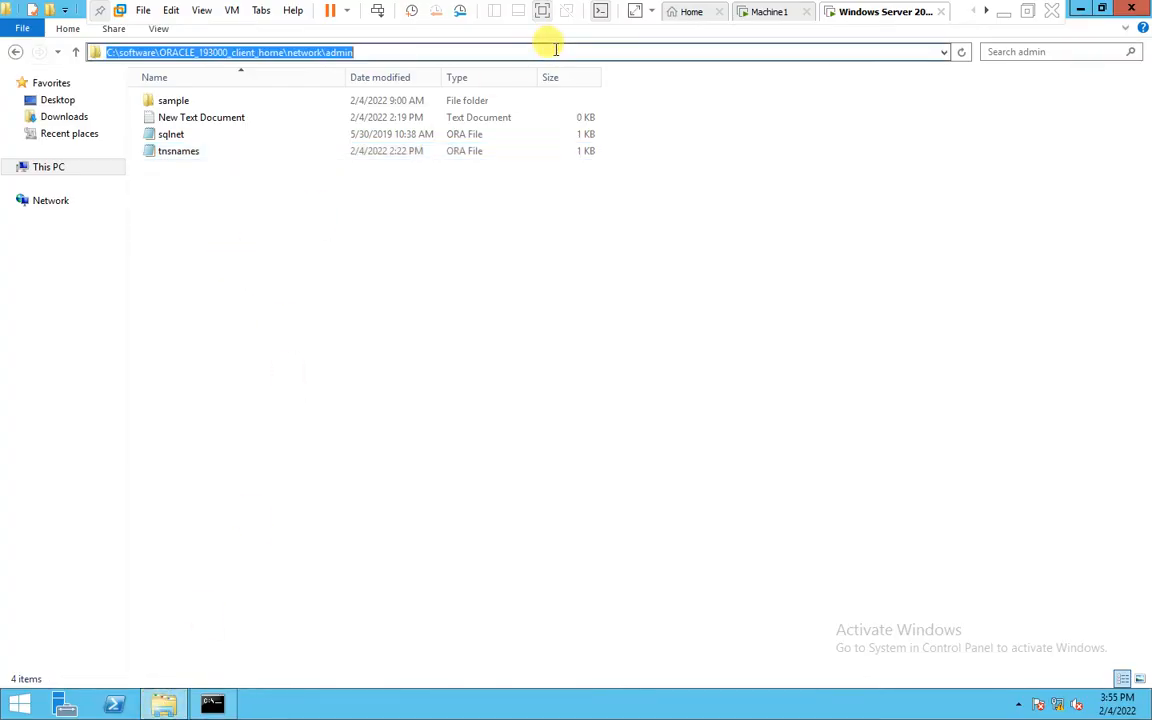
left_click(238, 52)
left_click_drag(288, 52, 327, 83)
left_click(245, 151)
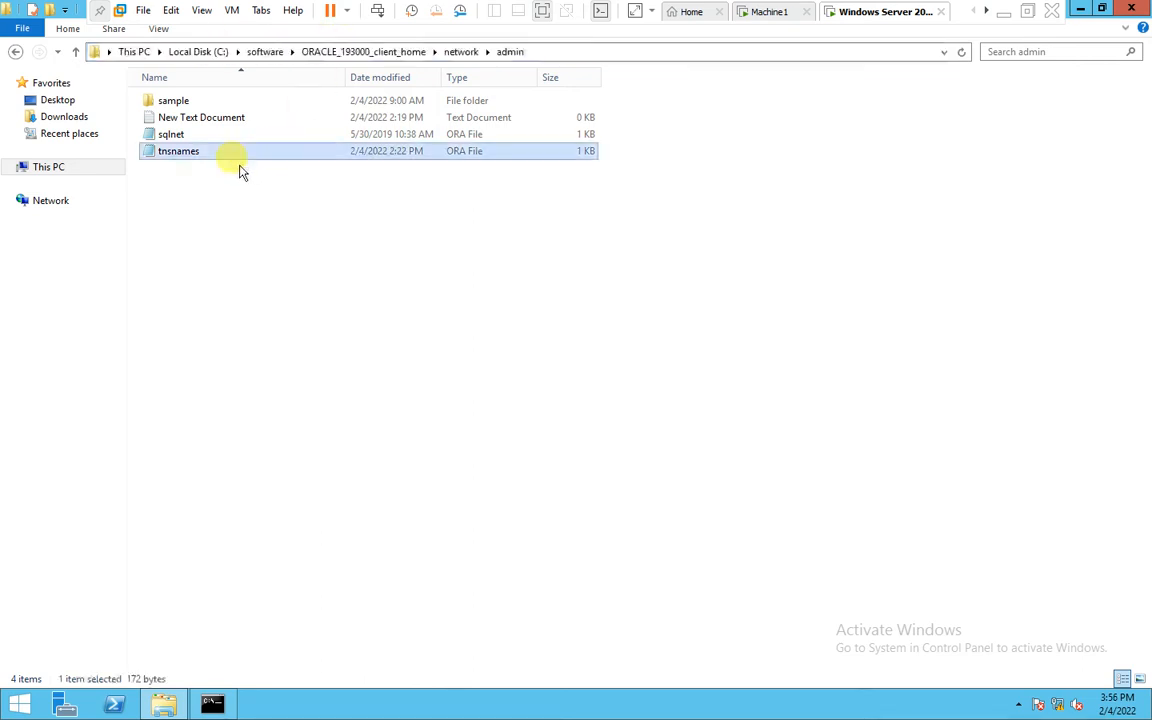
left_click(181, 150)
key("Escape")
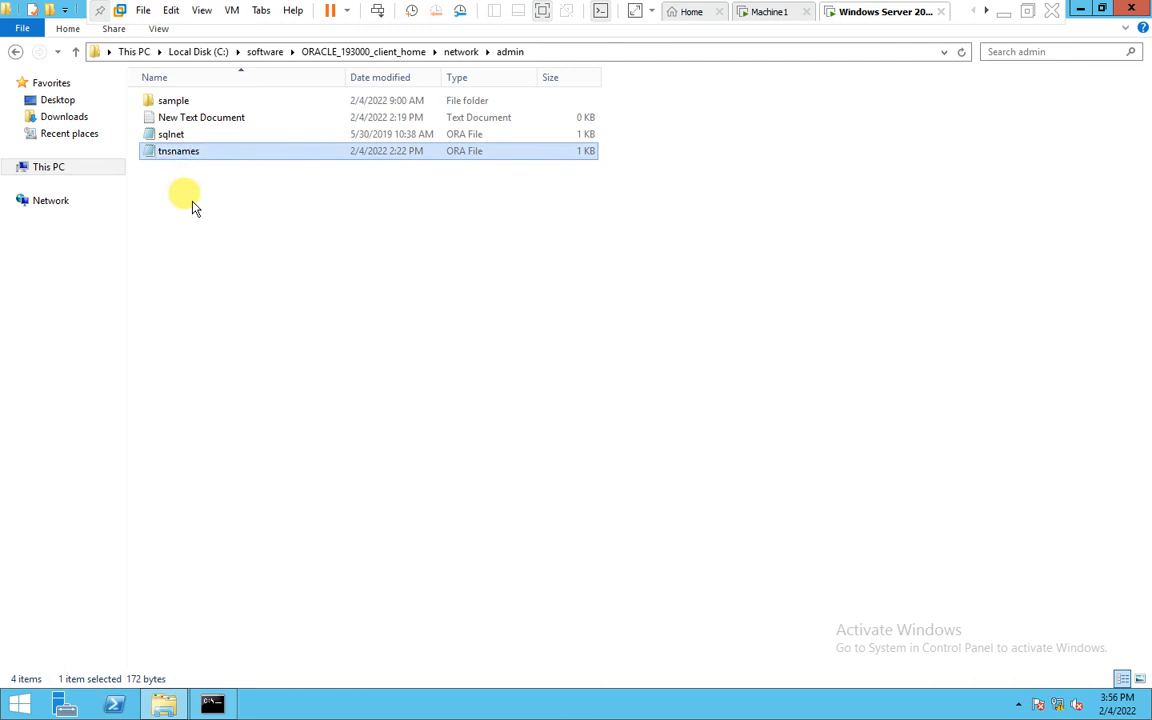
Open tnsnames.ora in Notepad, highlight the ORA19 entry, and close Notepad
double_click(186, 151)
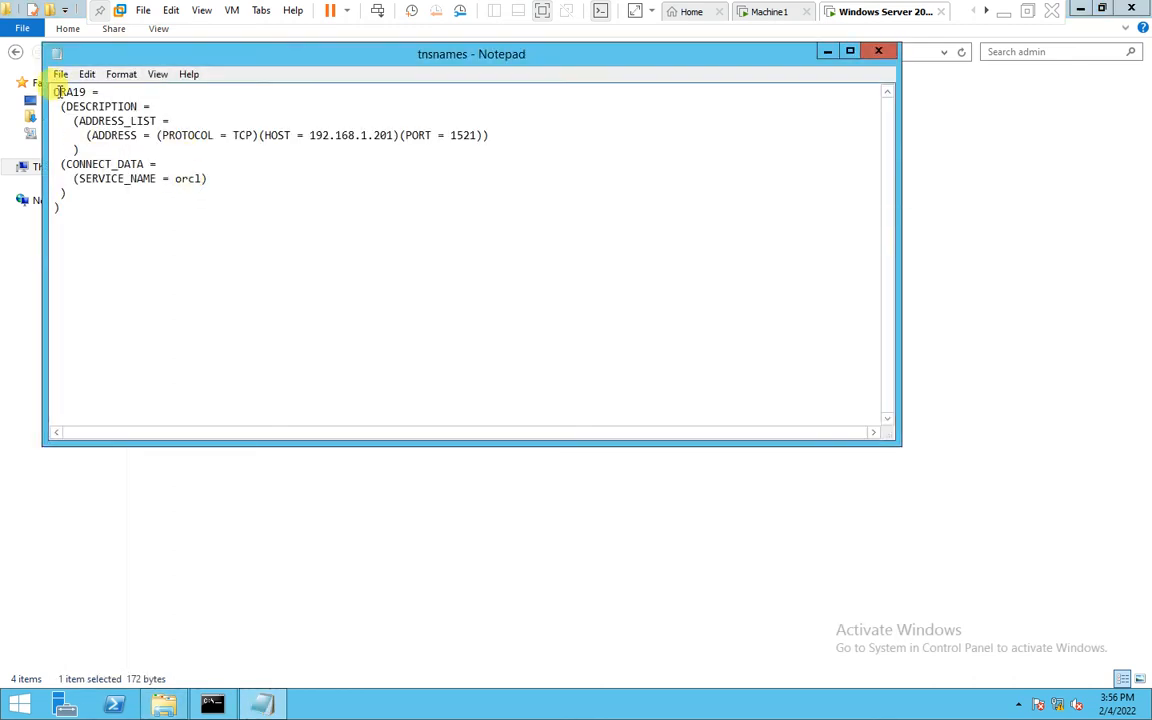
left_click_drag(52, 90, 67, 219)
left_click(125, 190)
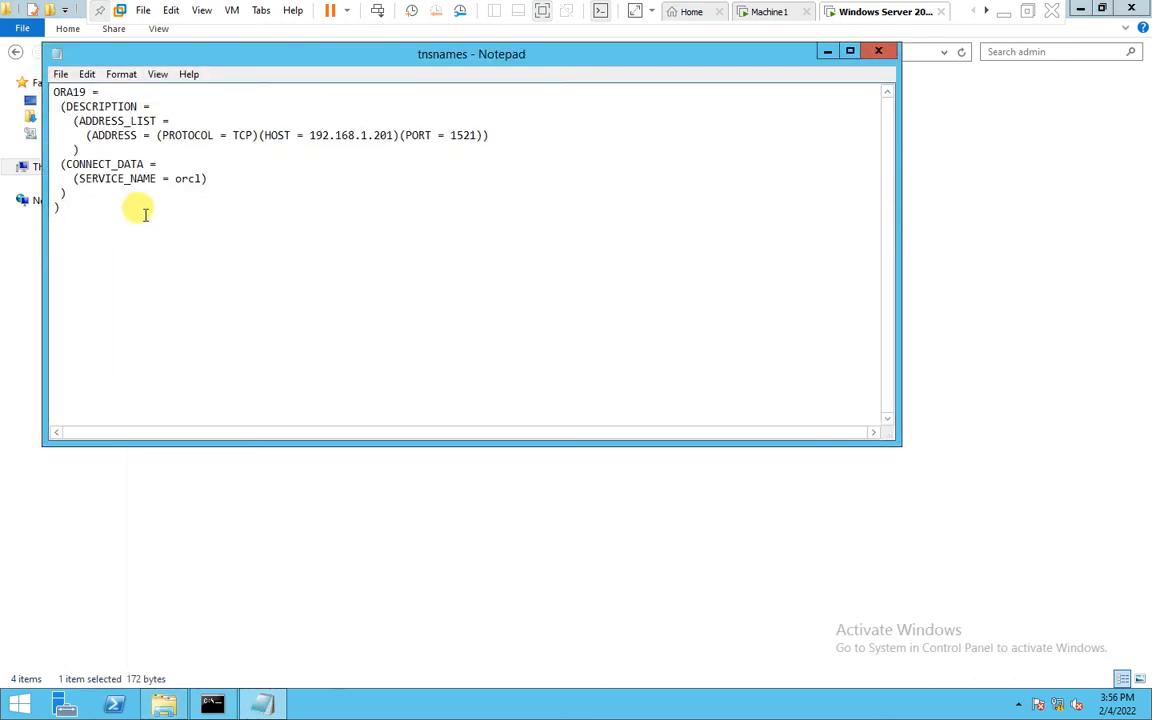
left_click_drag(50, 92, 67, 213)
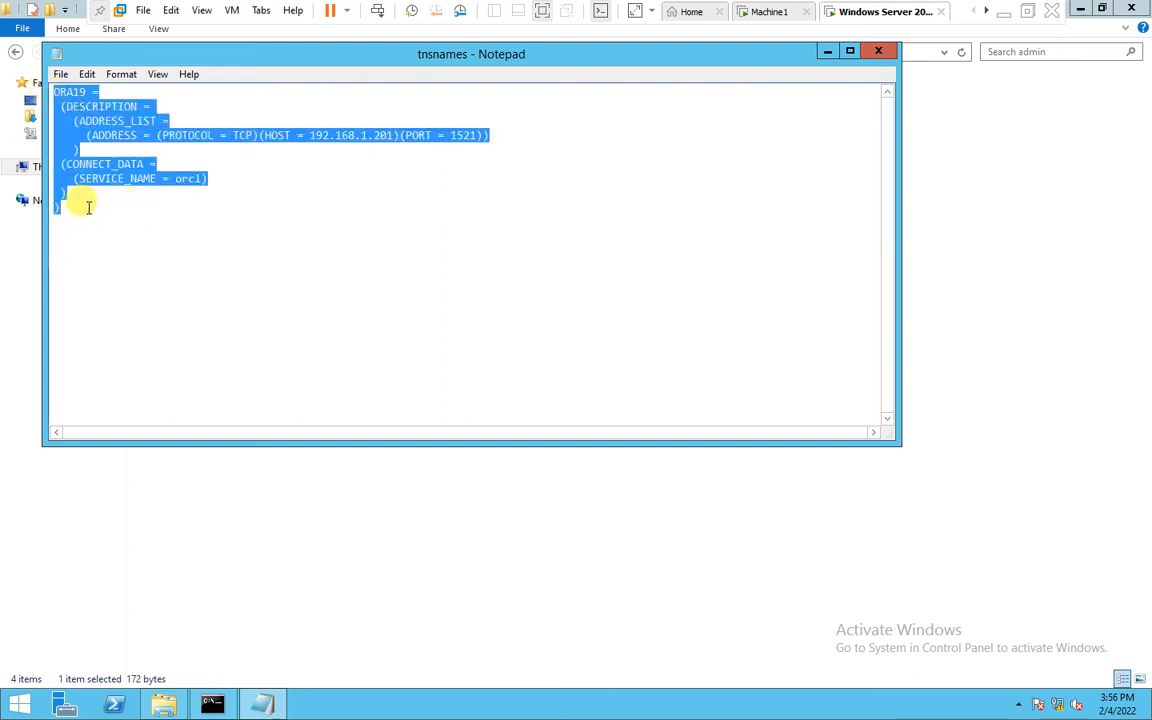
left_click(100, 205)
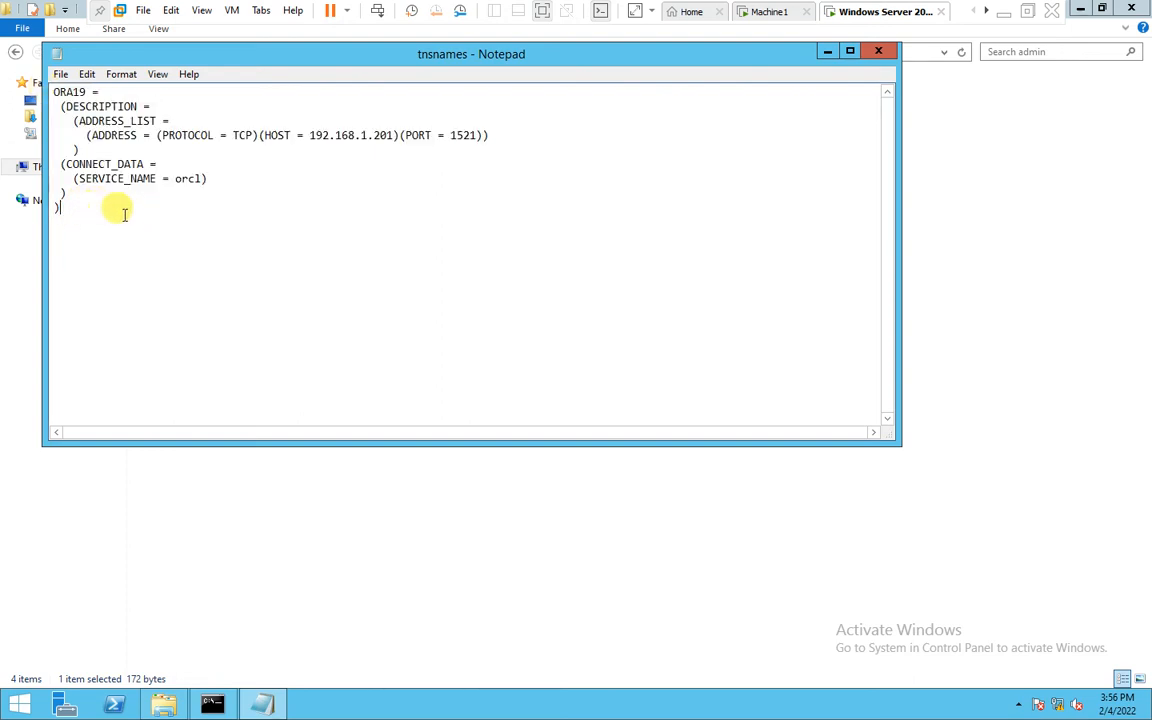
left_click(878, 51)
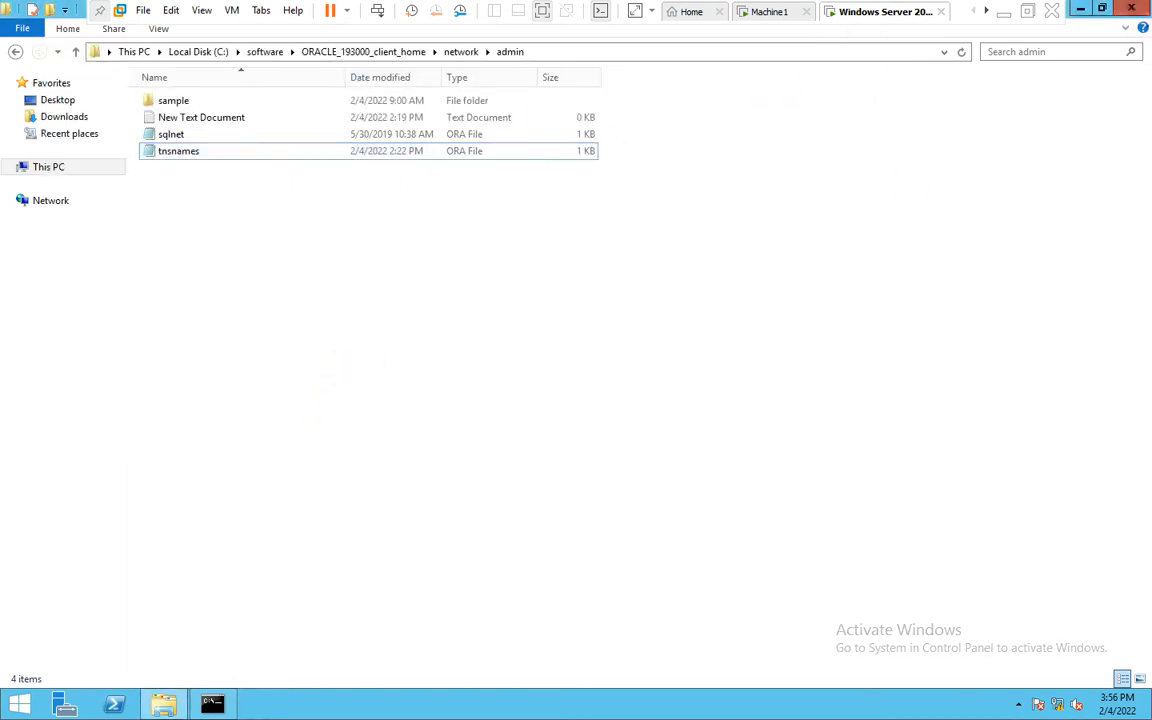
Close File Explorer, clear the prompt, and connect with sqlplus as HR with its password via the ora19 TNS alias
left_click(1136, 10)
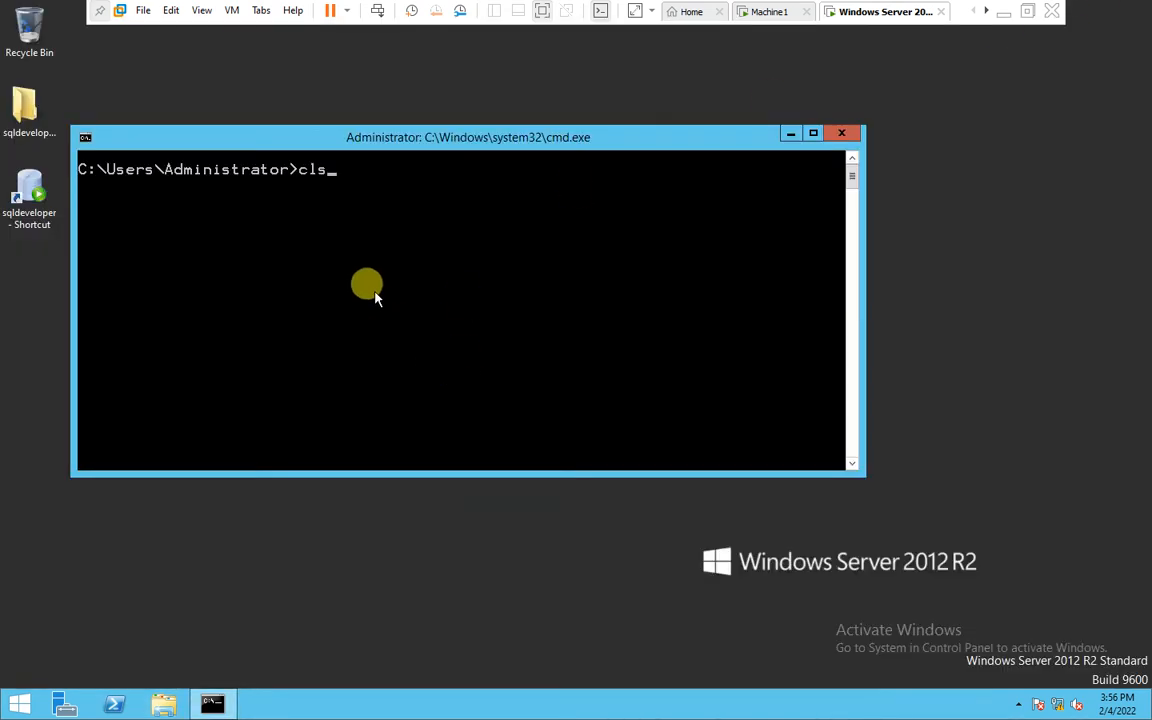
key("Return")
type("sqlplus hr/hr@")
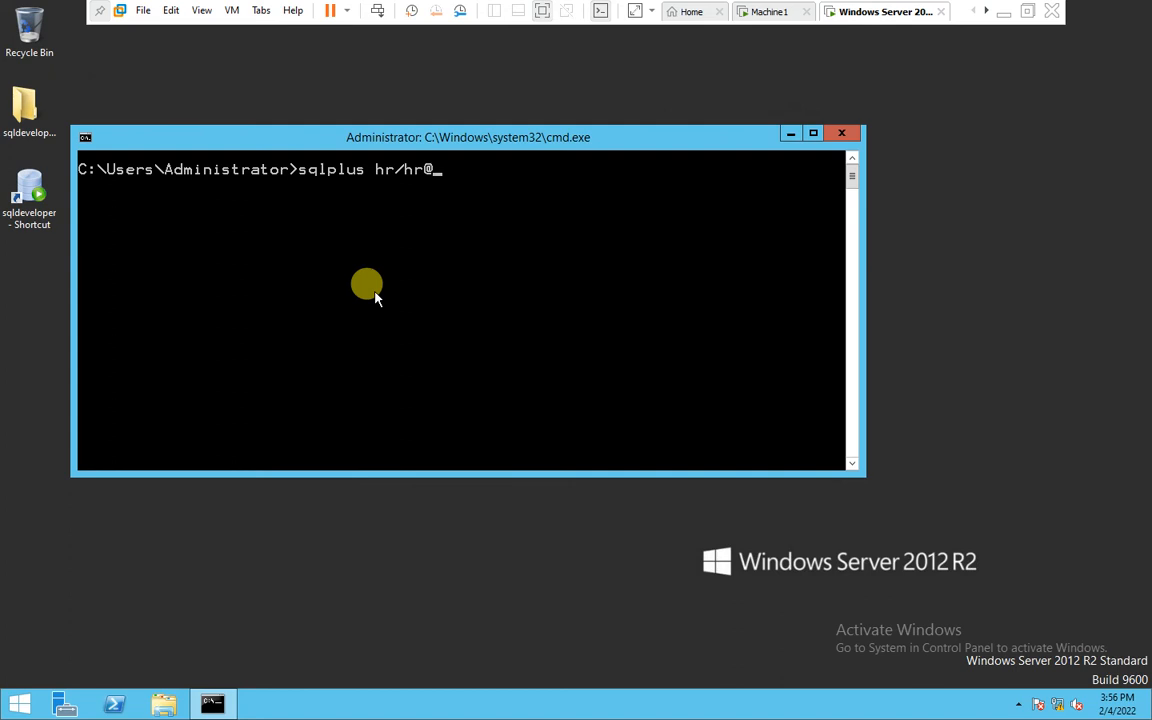
type("ora19")
key("Return")
key("Return")
Run show user, exit SQL*Plus, and close the Command Prompt
type("show user")
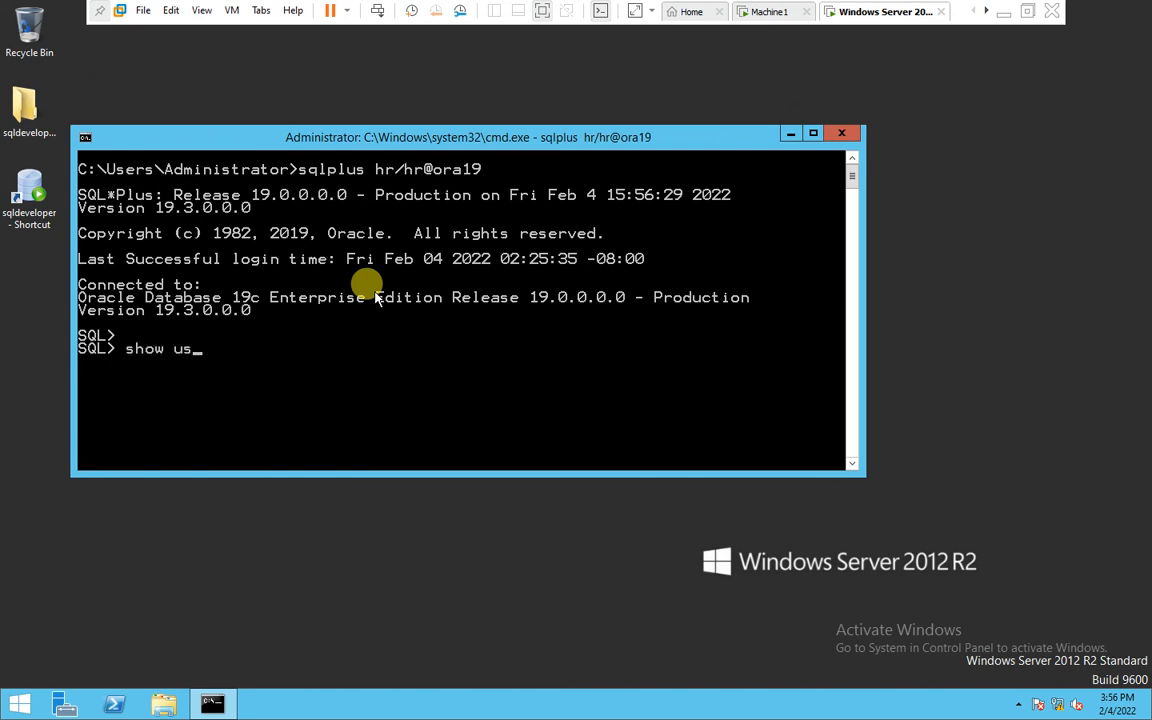
key("Return")
key("Return")
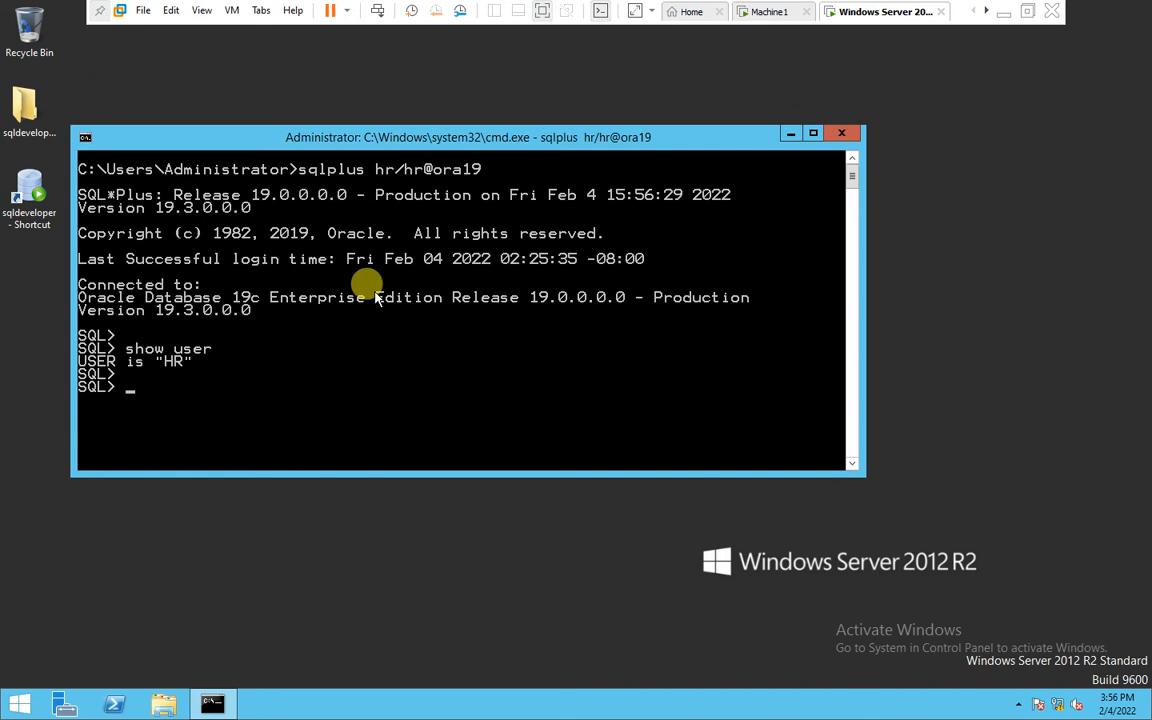
type("exit")
key("Return")
type("exi")
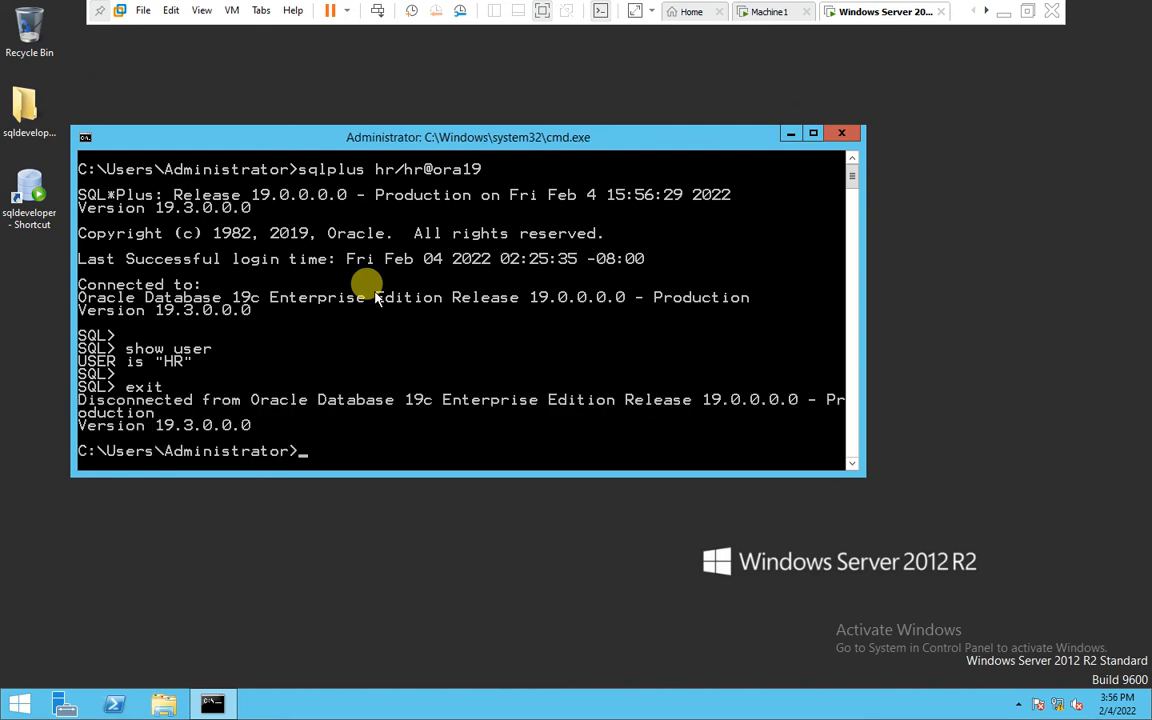
type("t")
key("Return")
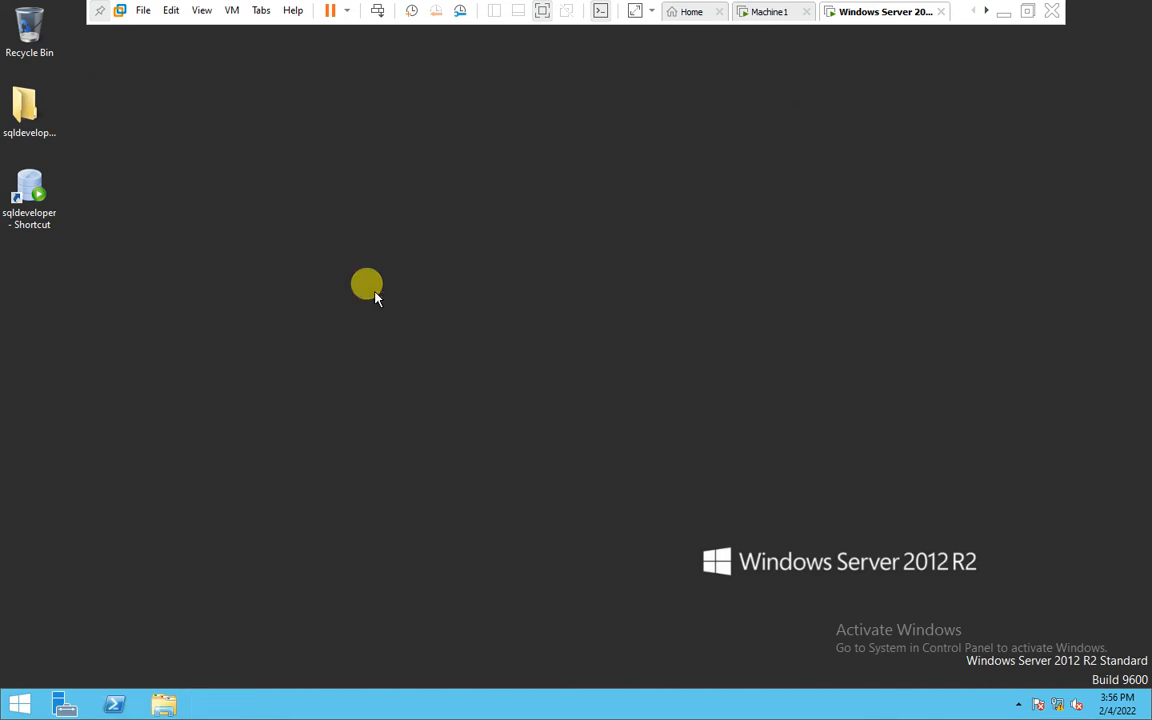
Minimize the virtual machine and underline Sql Developer in the Paint notes
left_click(1003, 11)
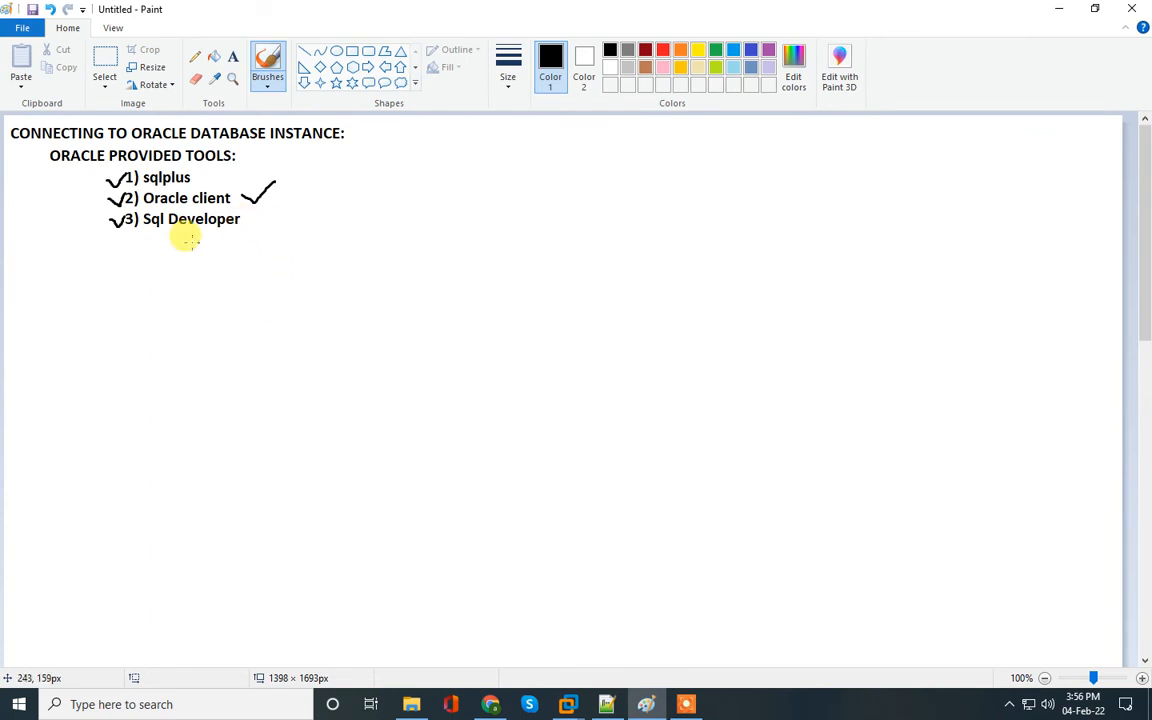
left_click_drag(141, 230, 242, 228)
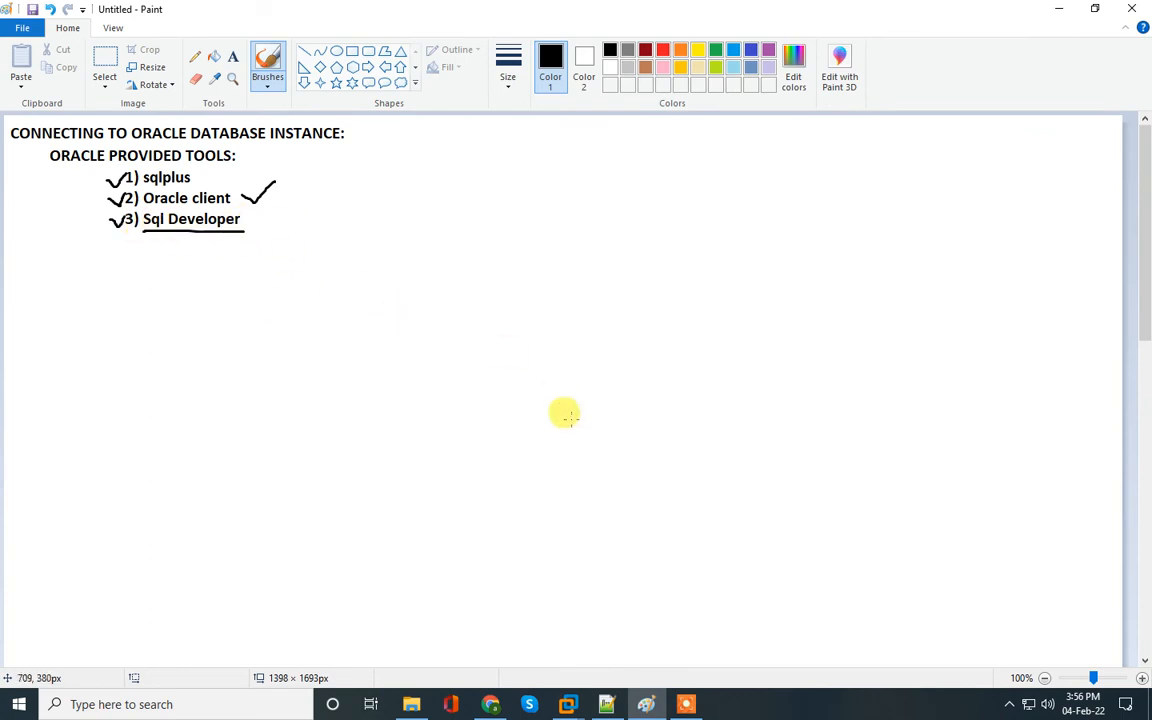
Return to the Windows Server virtual machine and launch SQL Developer from its desktop shortcut
mouse_move(568, 704)
left_click(680, 620)
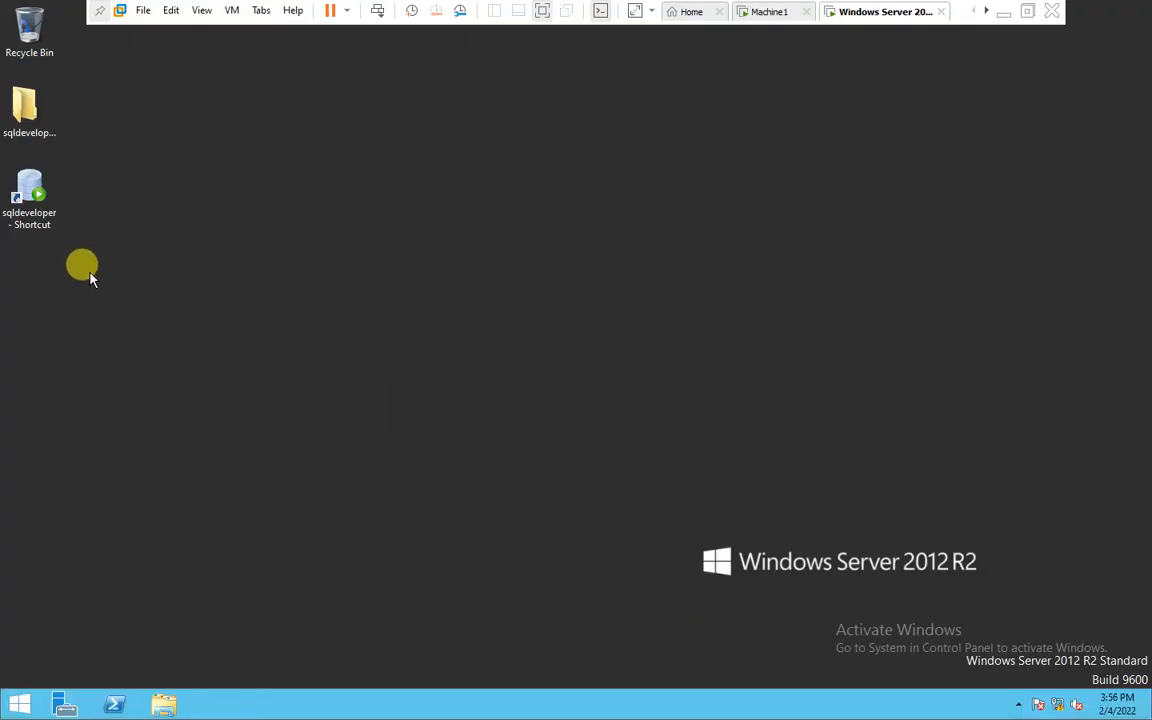
left_click(31, 202)
double_click(31, 202)
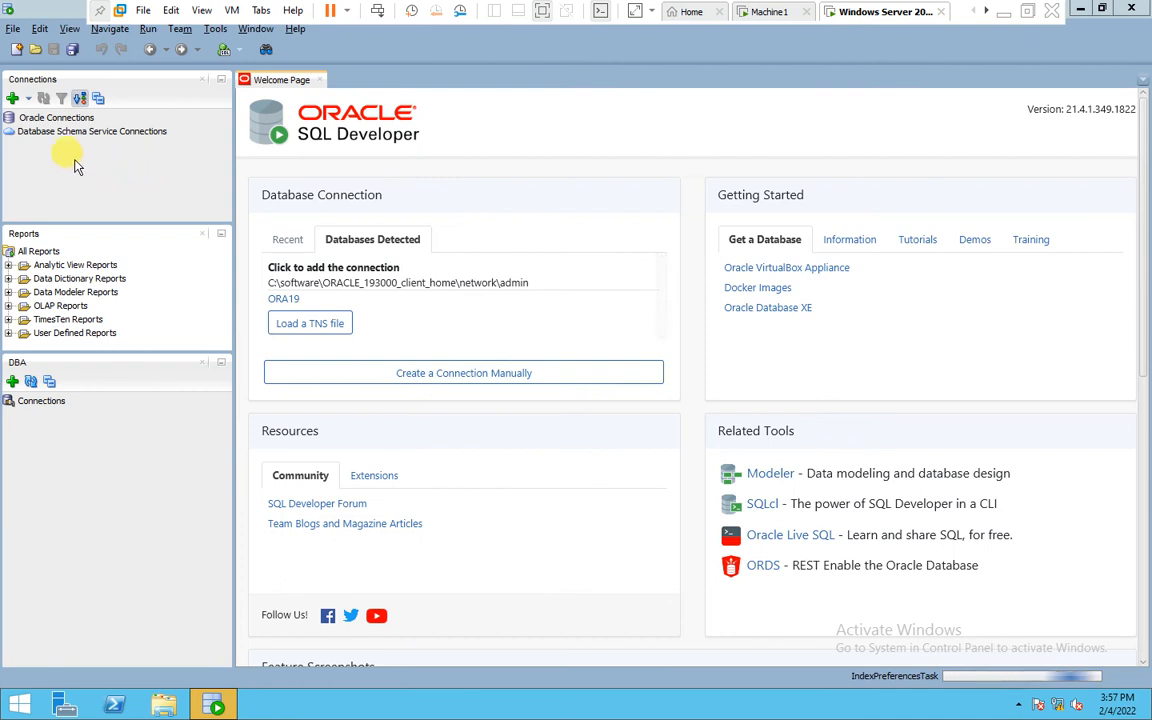
Create a new database connection named HR_connection with username hr
left_click(13, 100)
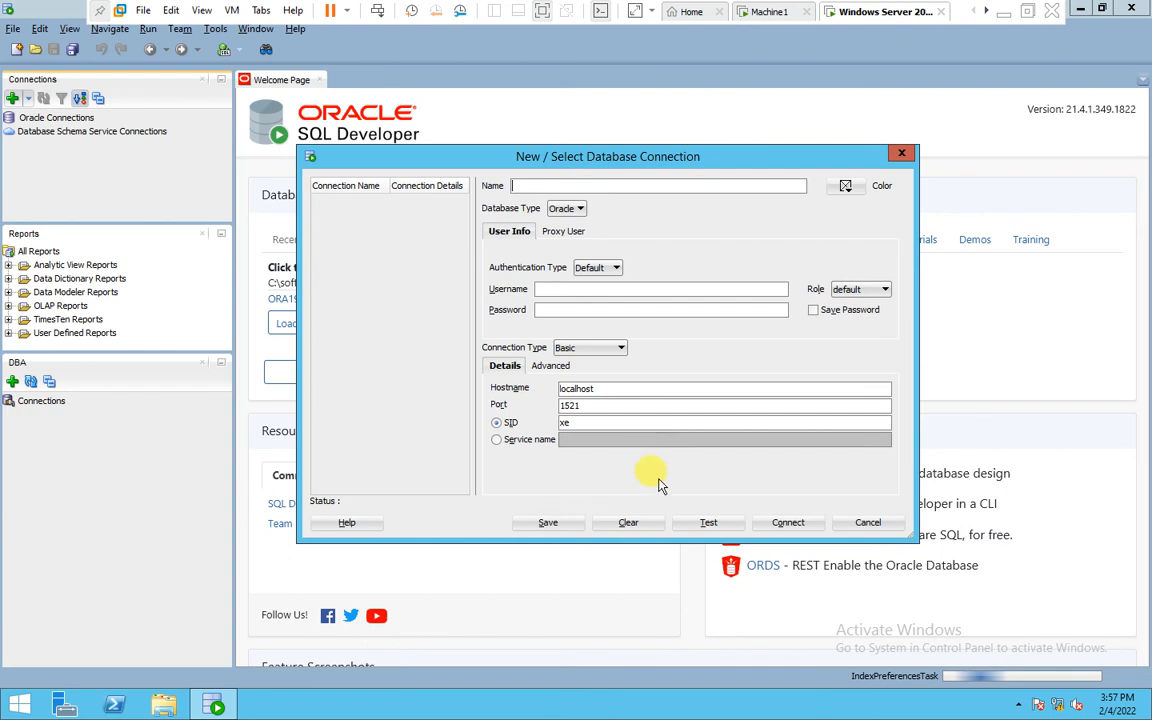
left_click(543, 184)
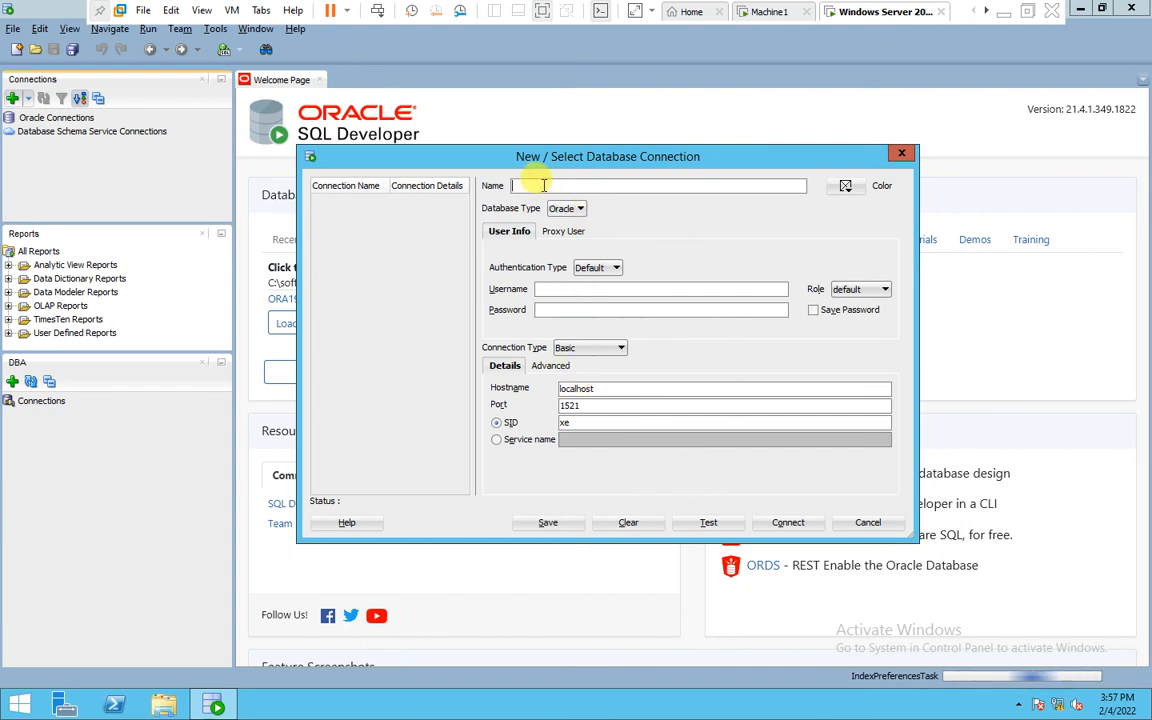
type("HR")
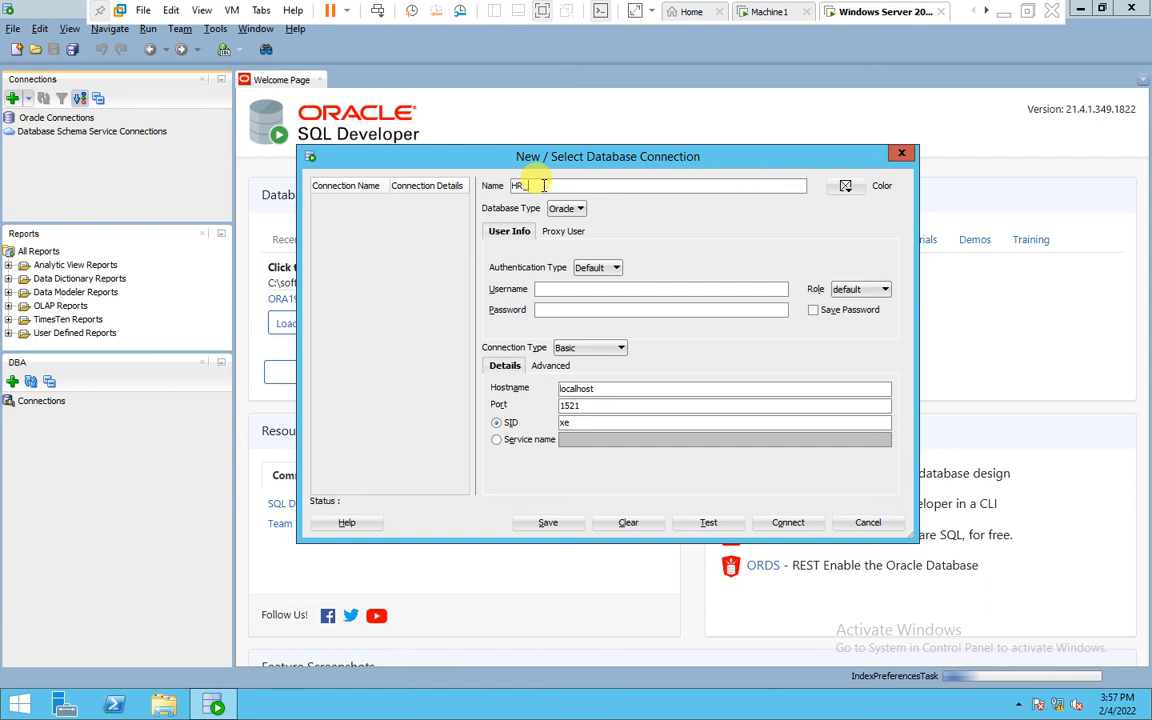
type("_connection")
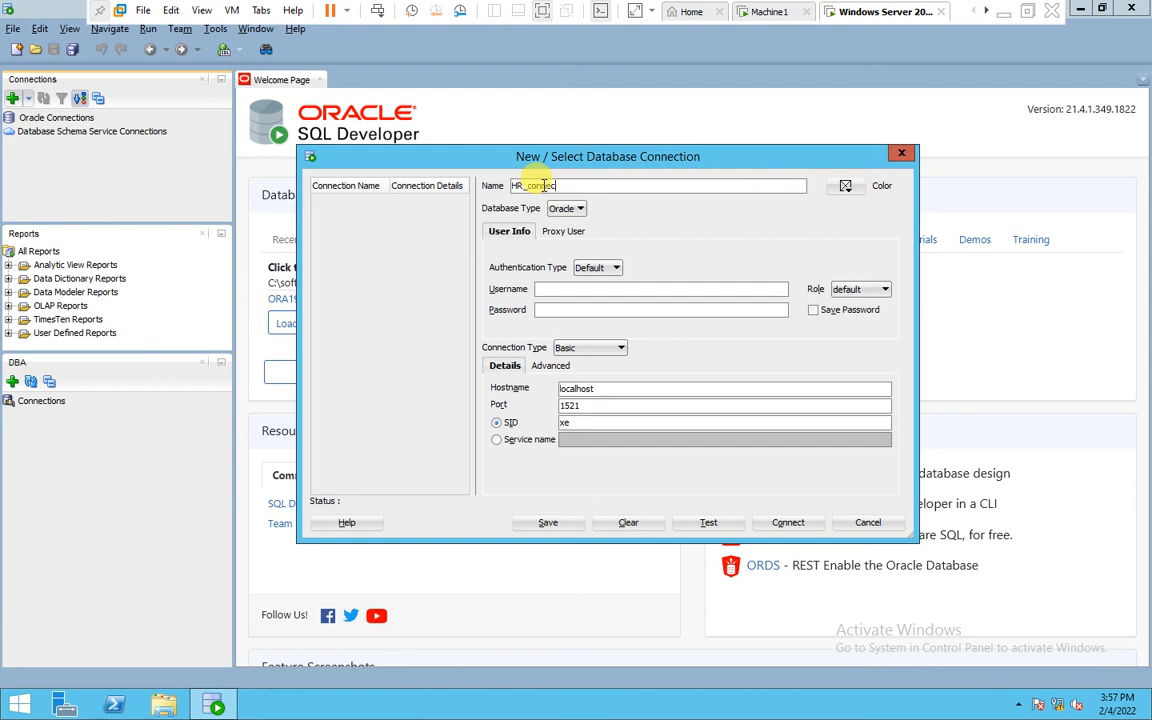
left_click(547, 289)
type("hr")
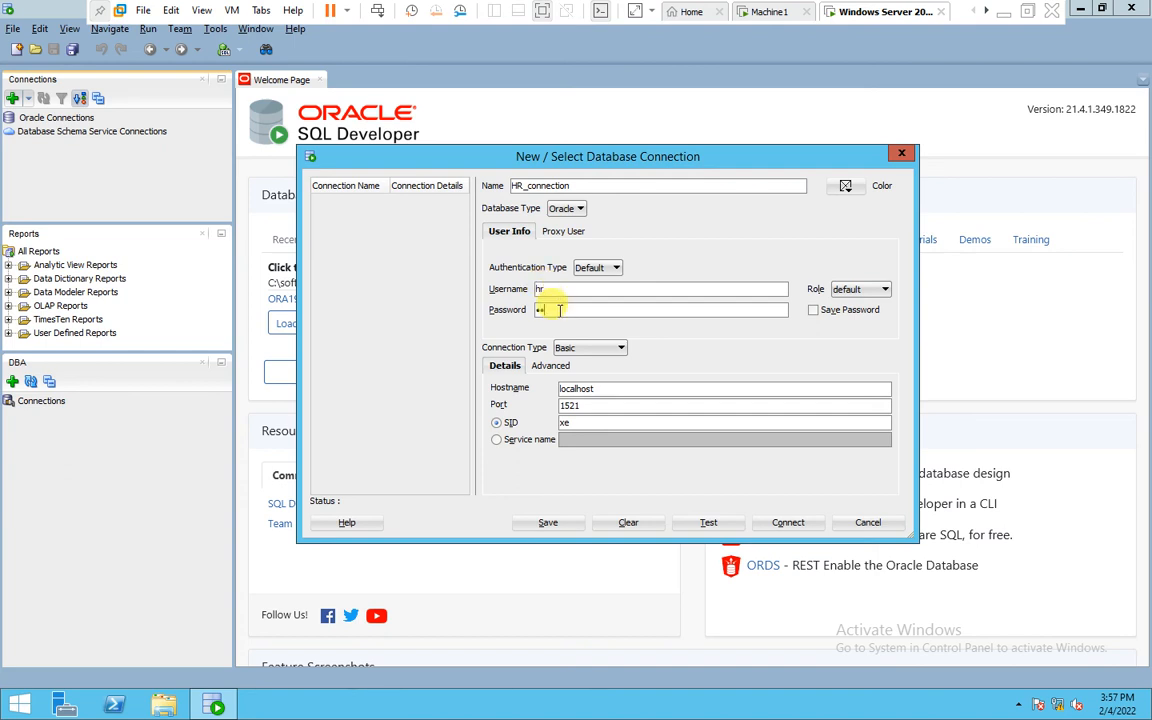
Set HR_connection's hostname to 192.168.1.201 and SID to orcl, test the connection, and connect
left_click_drag(604, 389, 532, 394)
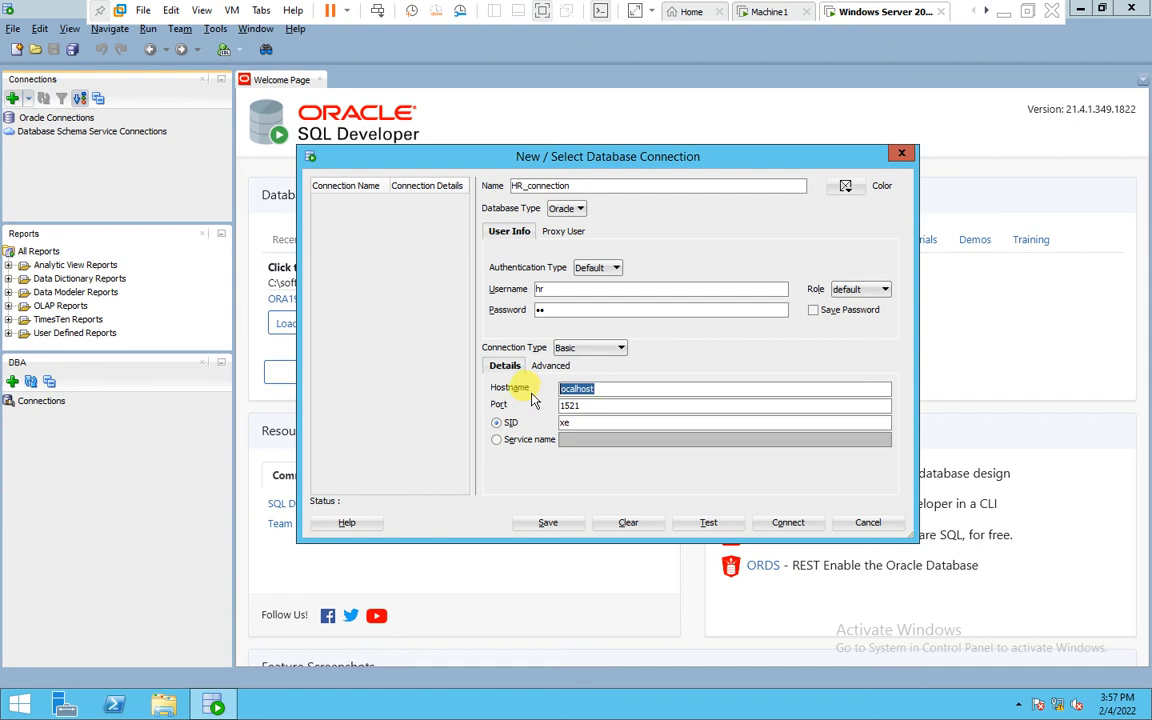
type("192.168.1.201")
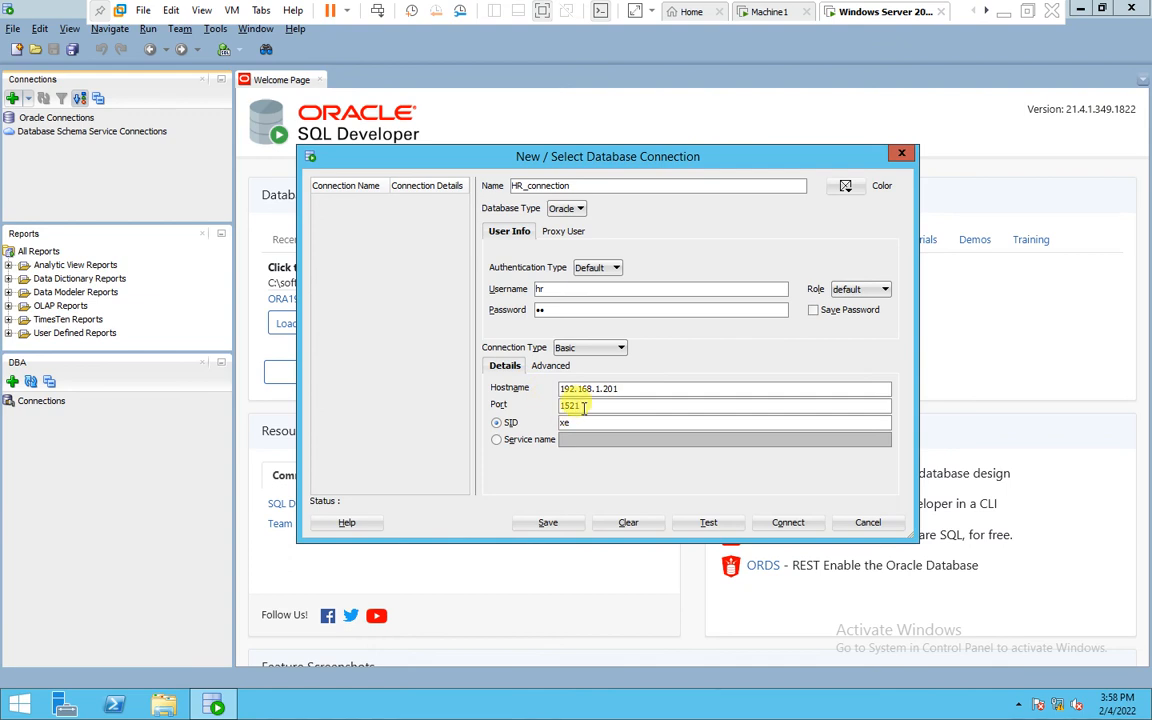
key("Tab")
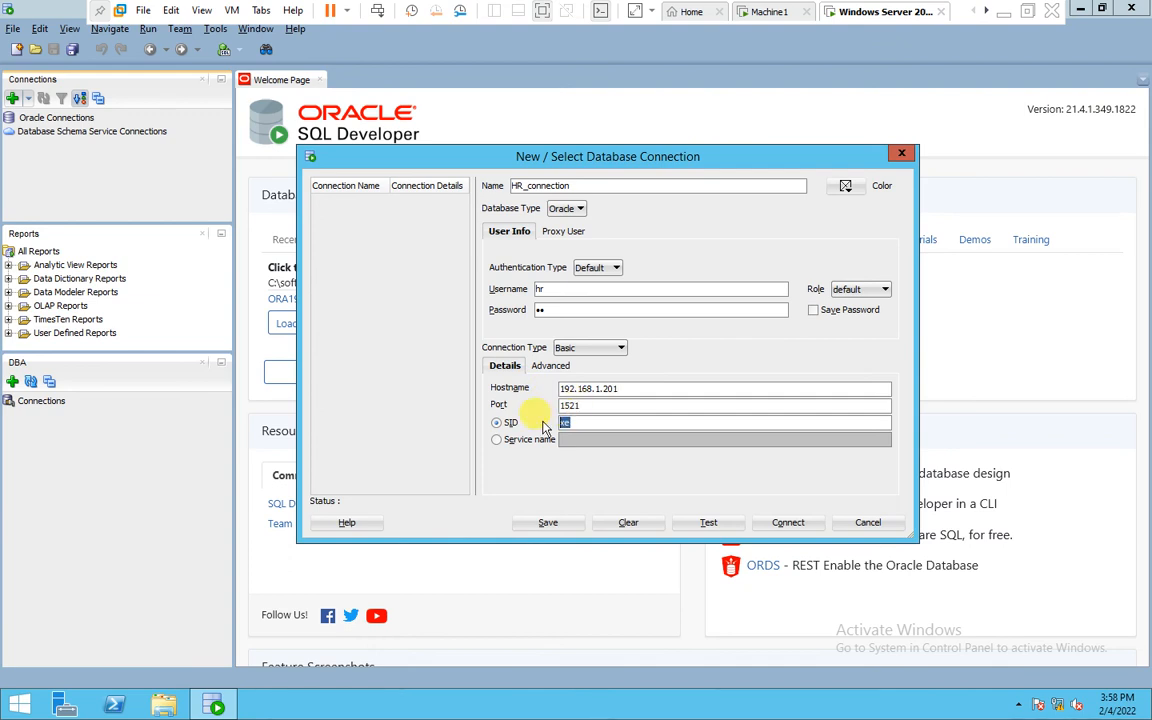
type("orcl")
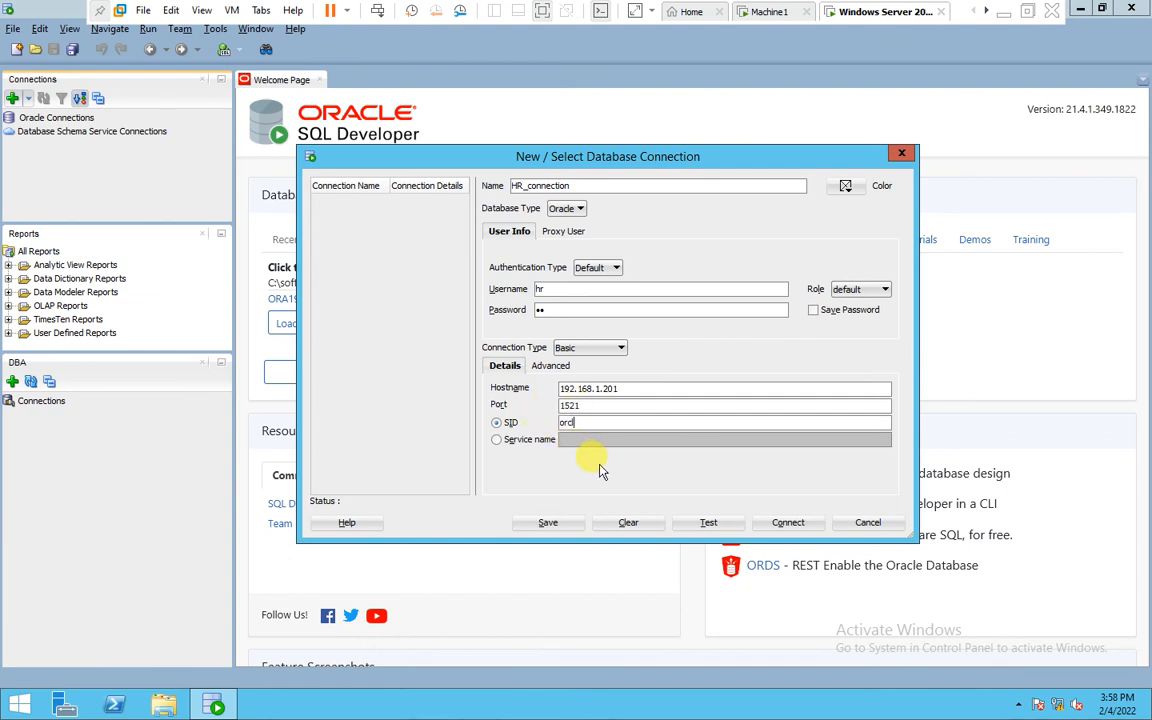
left_click(708, 522)
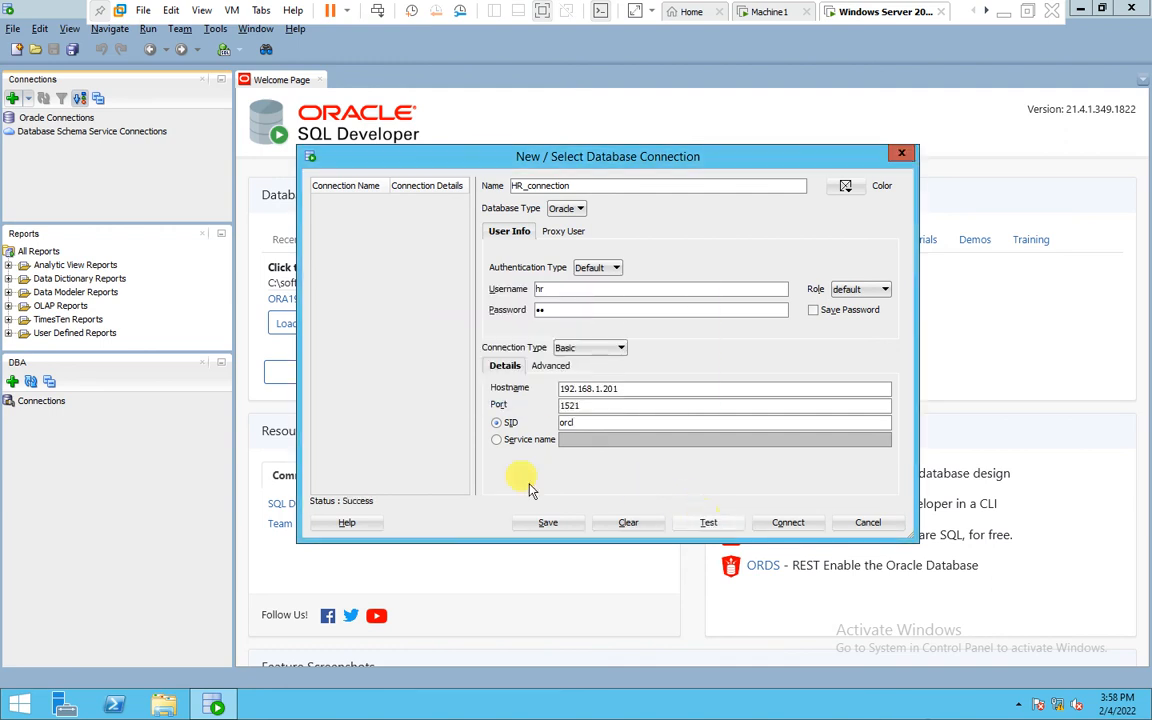
left_click(790, 522)
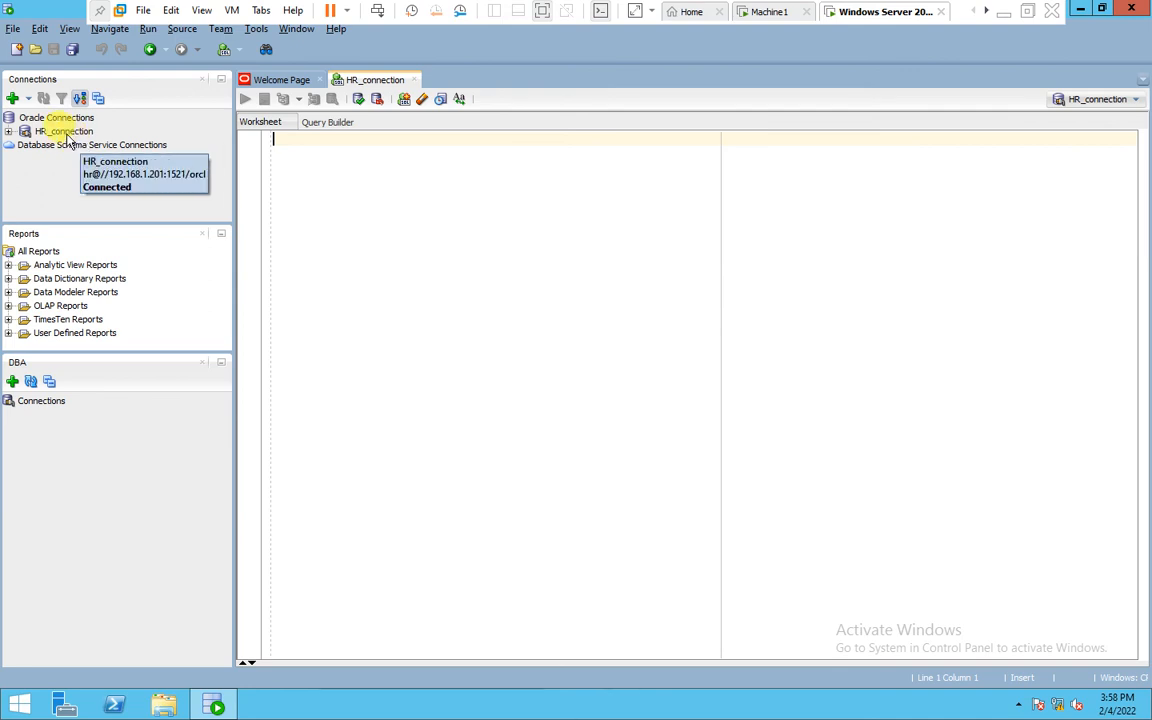
Run the query select * from tab; in the HR_connection worksheet
right_click(68, 138)
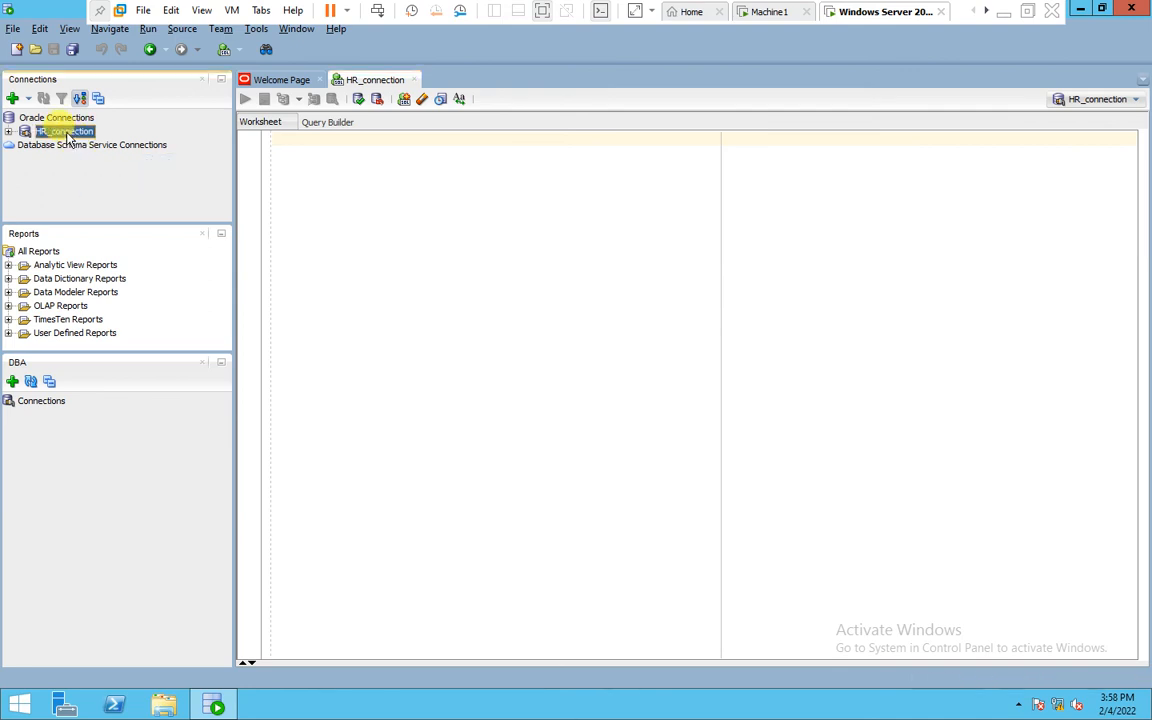
left_click(42, 177)
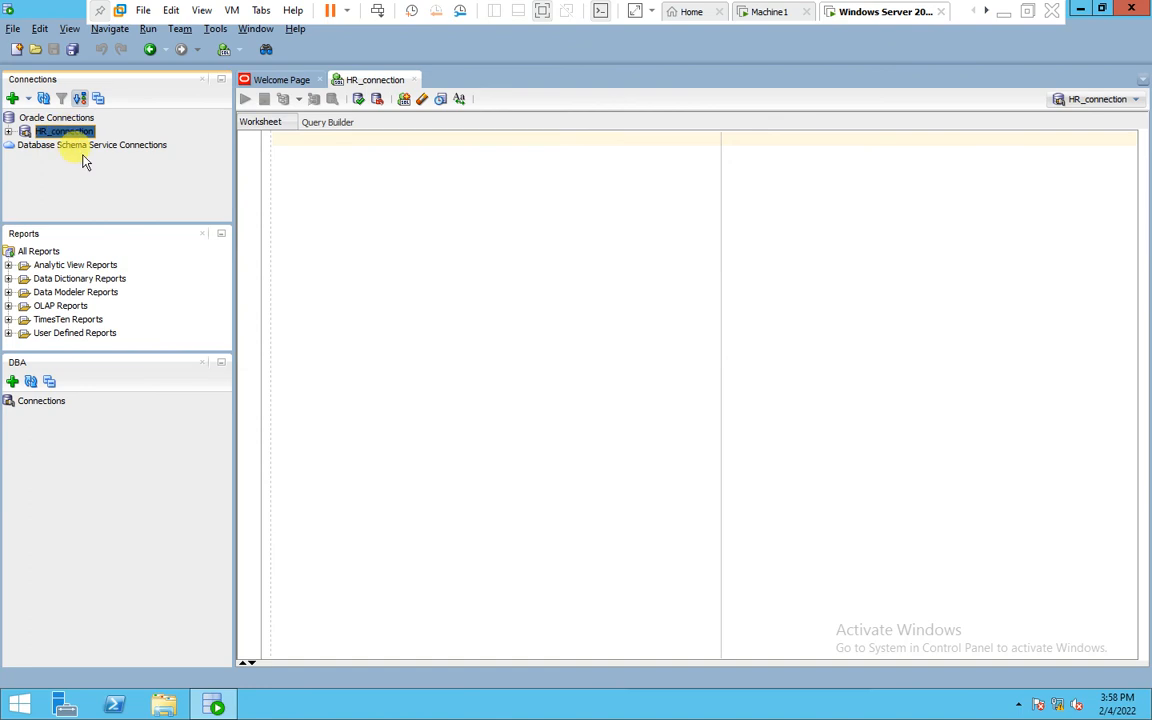
left_click(285, 141)
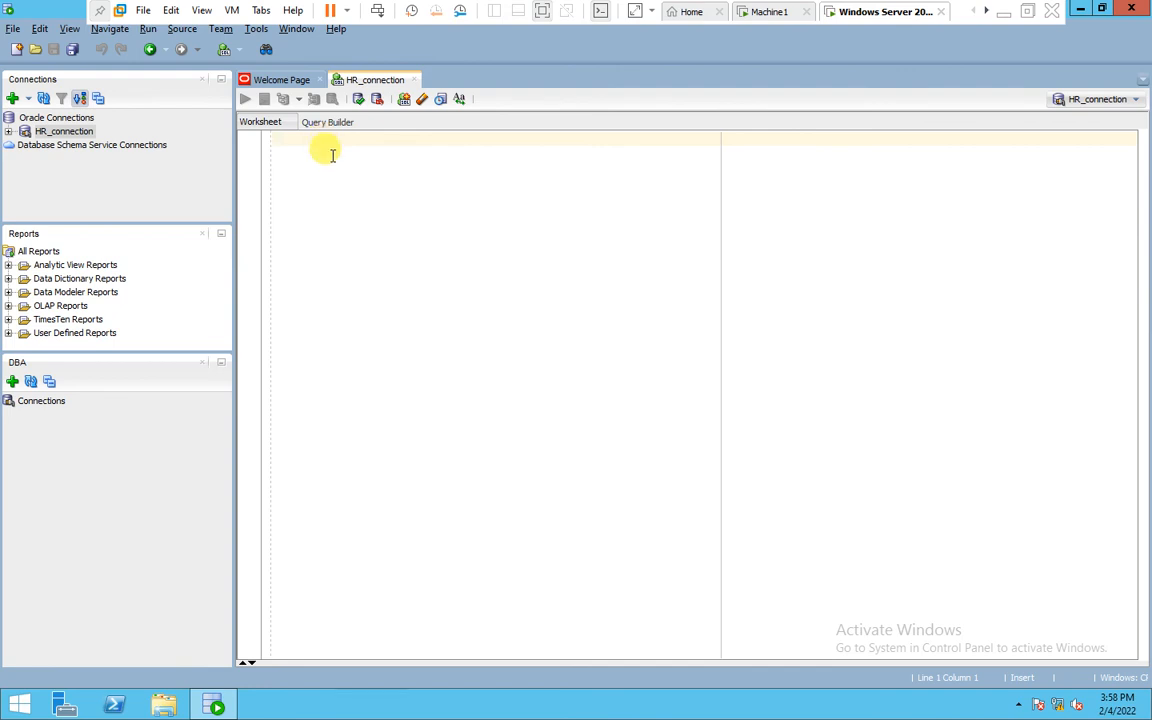
type("select *")
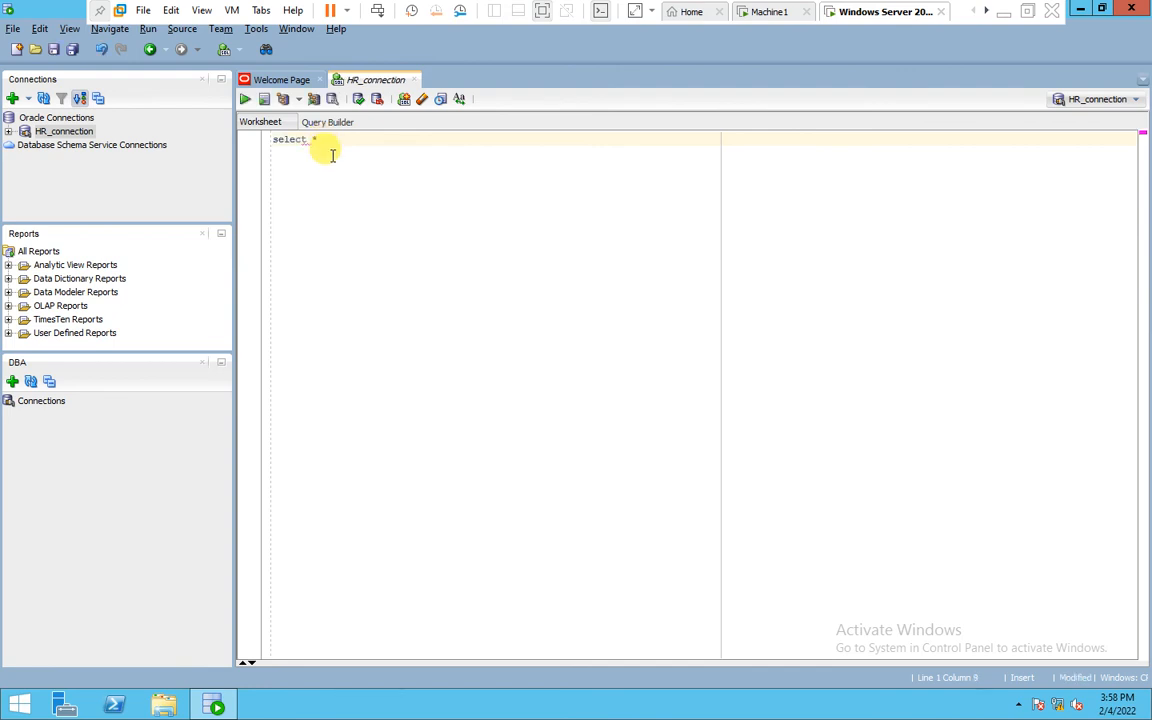
type(" from tab;")
left_click_drag(379, 139, 266, 141)
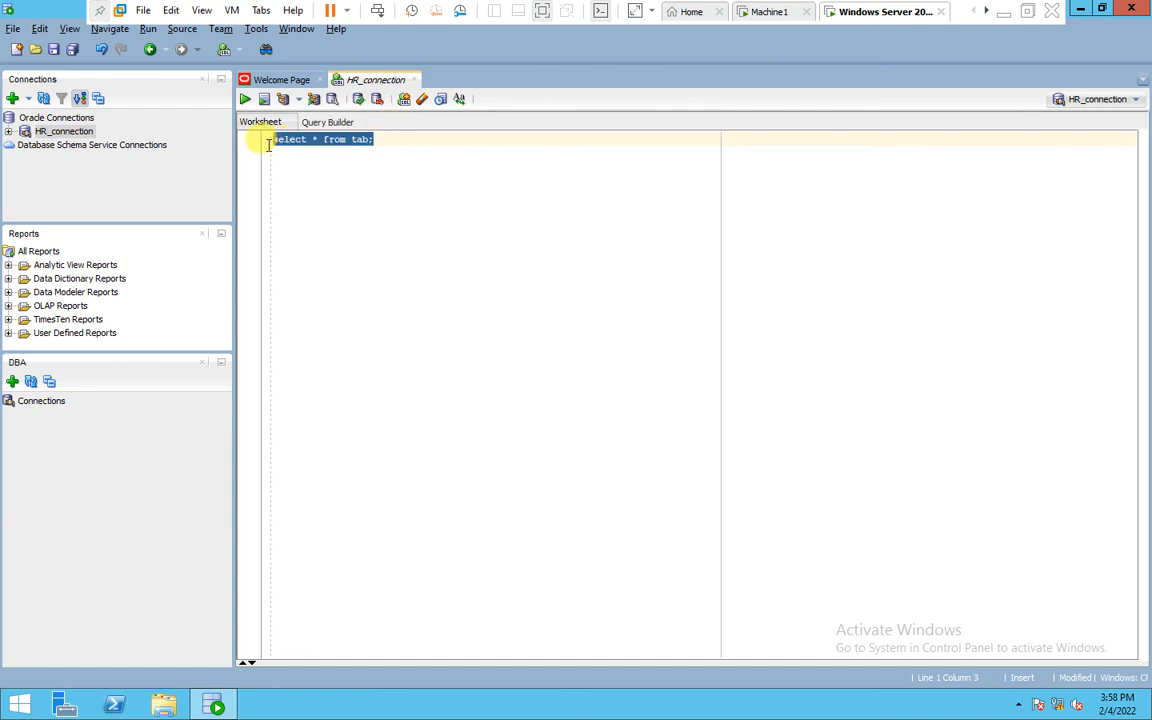
left_click(244, 99)
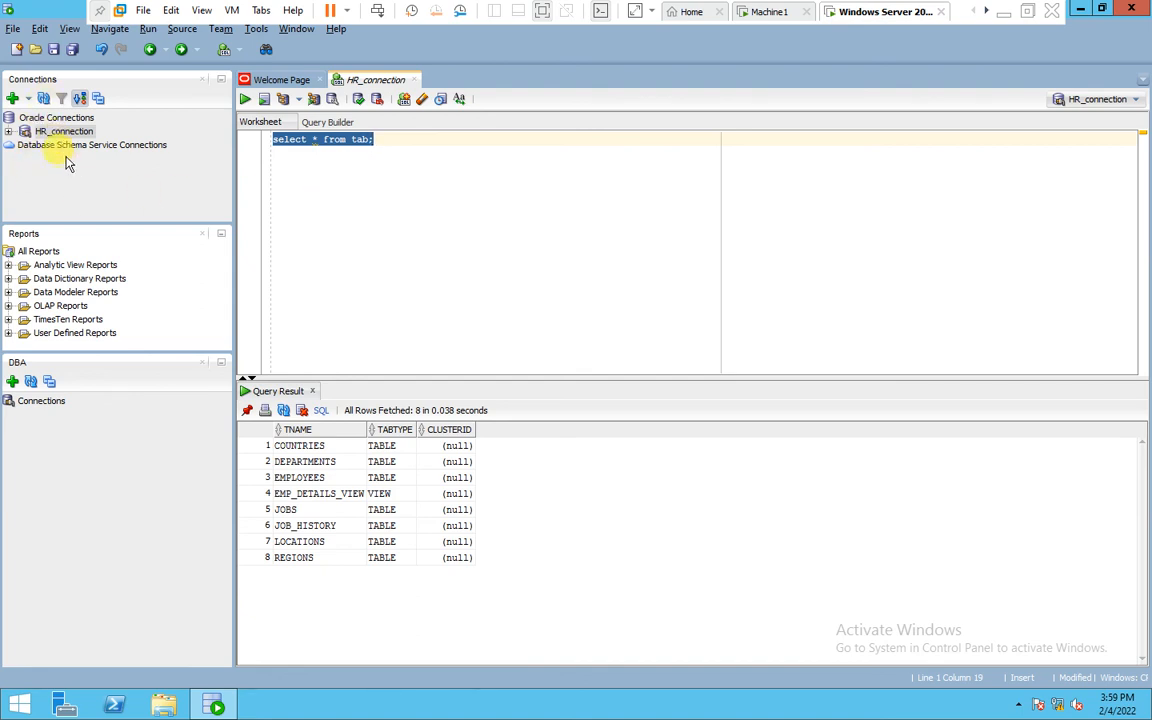
Add a connection to the DBA panel, creating a new database connection named SYS_connection
left_click(69, 29)
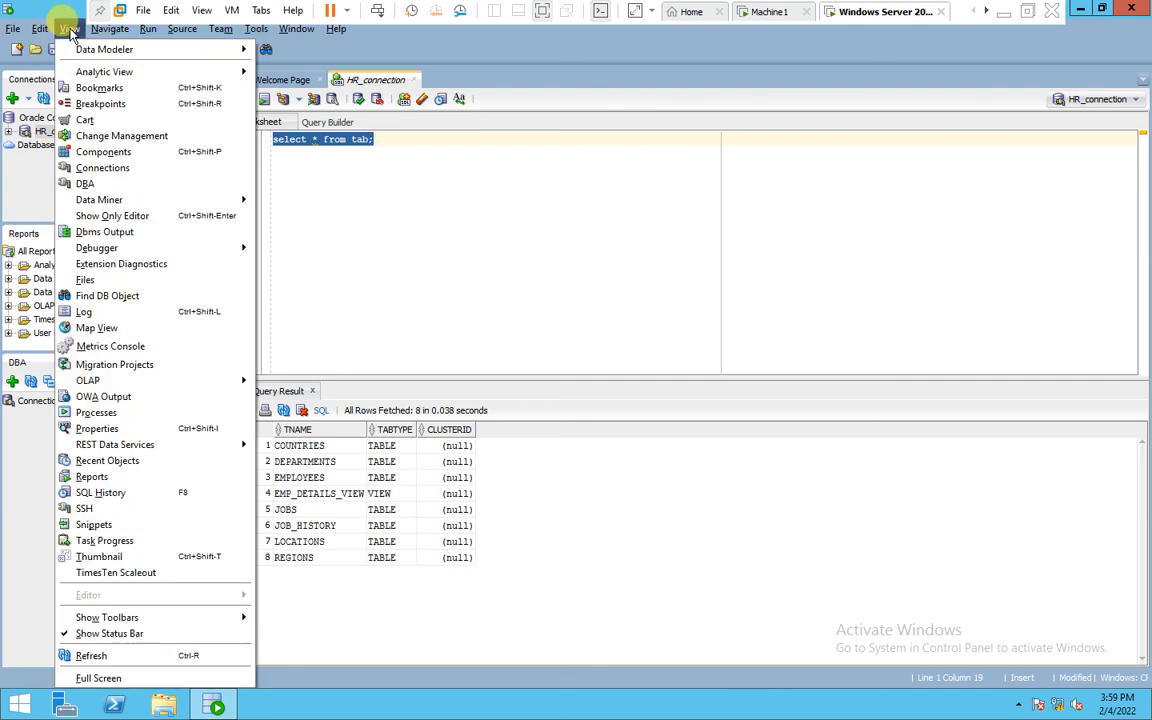
left_click(104, 184)
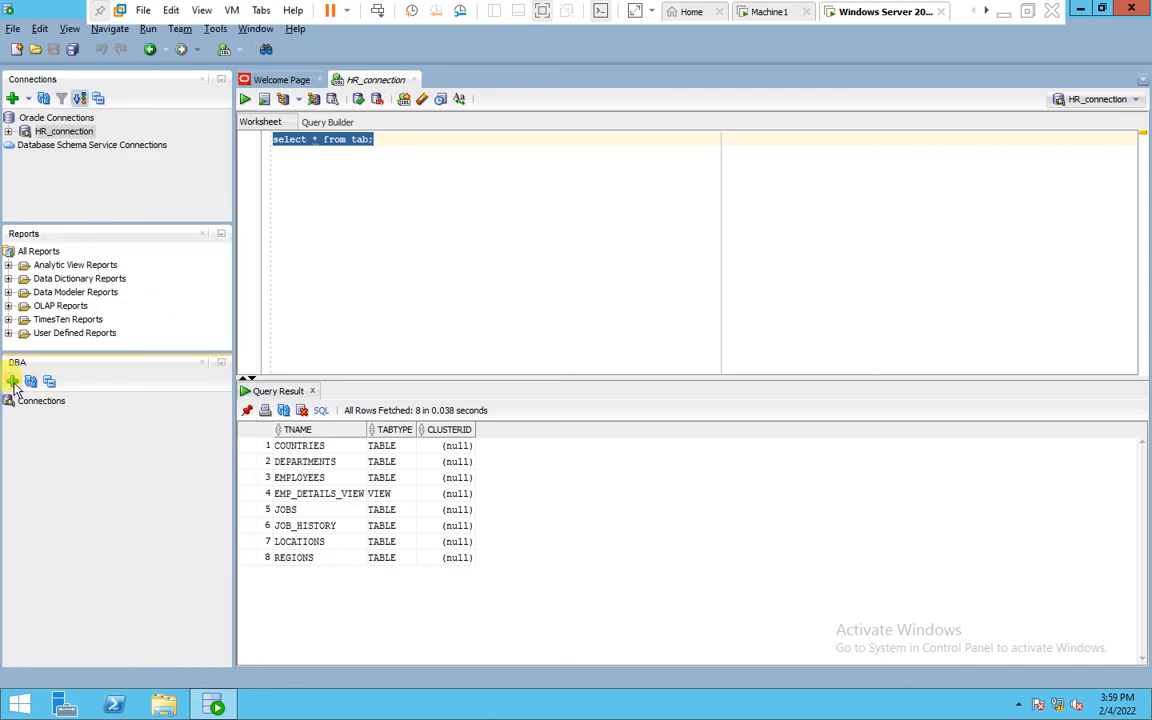
left_click(12, 383)
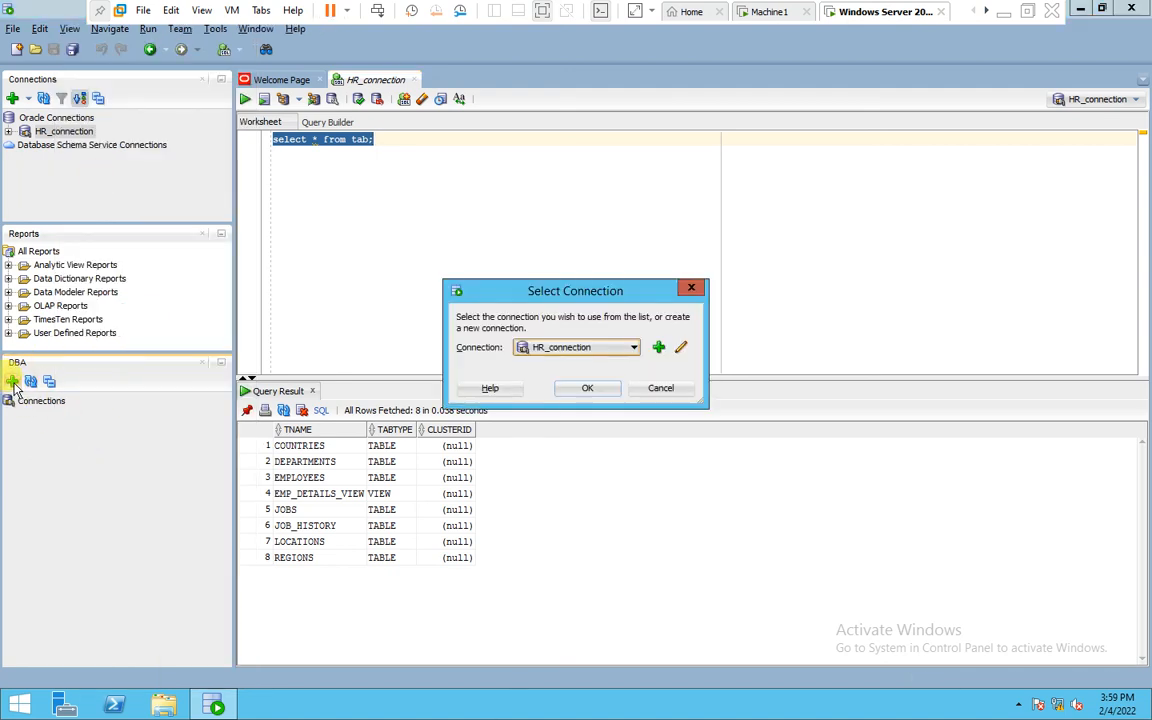
left_click(659, 348)
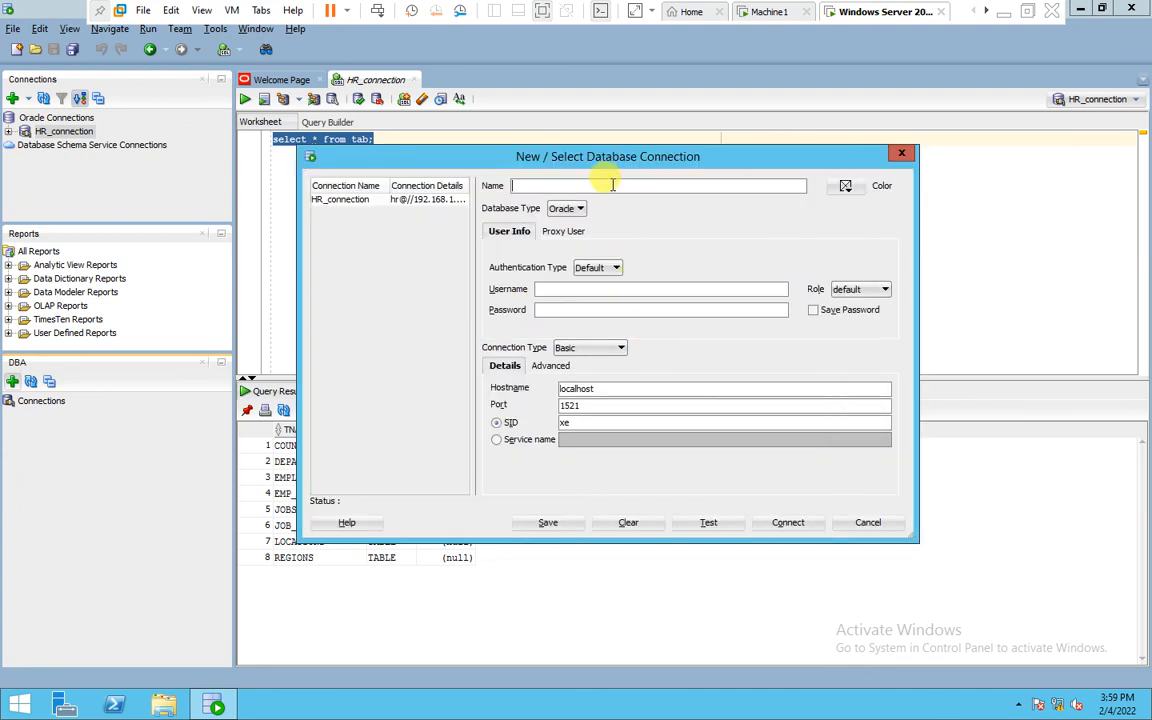
type("SYS_connection")
Enter username sys and the sys account password, and set the role to SYSDBA
left_click(548, 289)
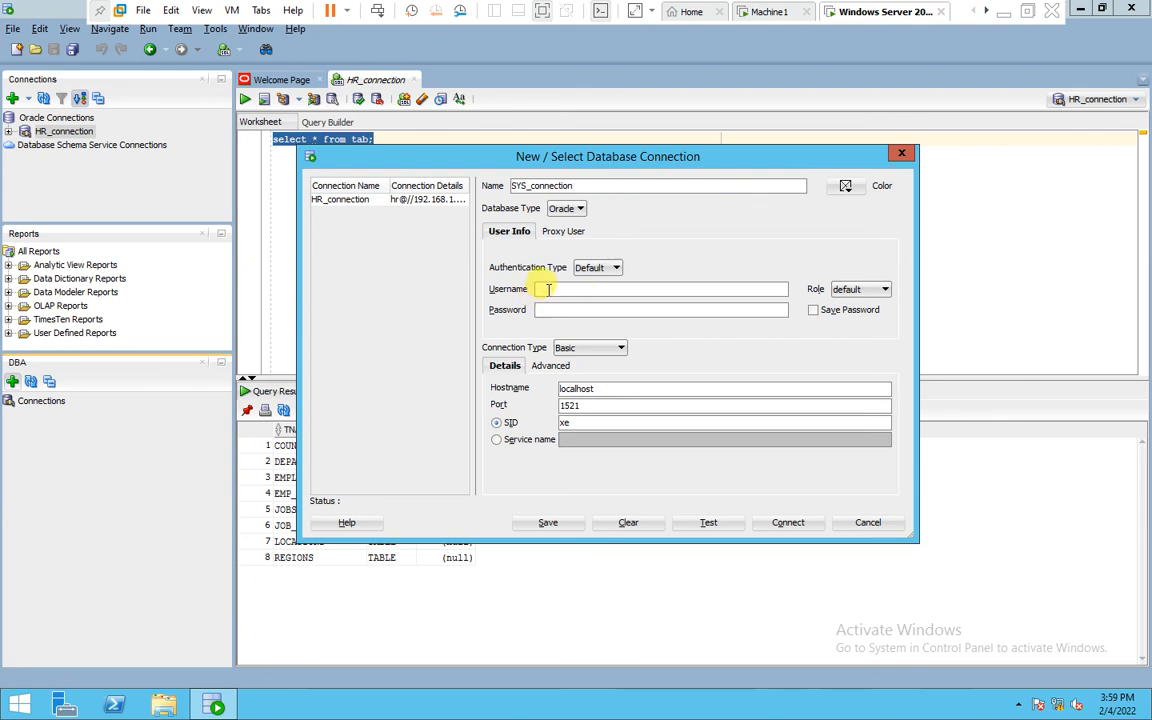
type("sys")
left_click(548, 310)
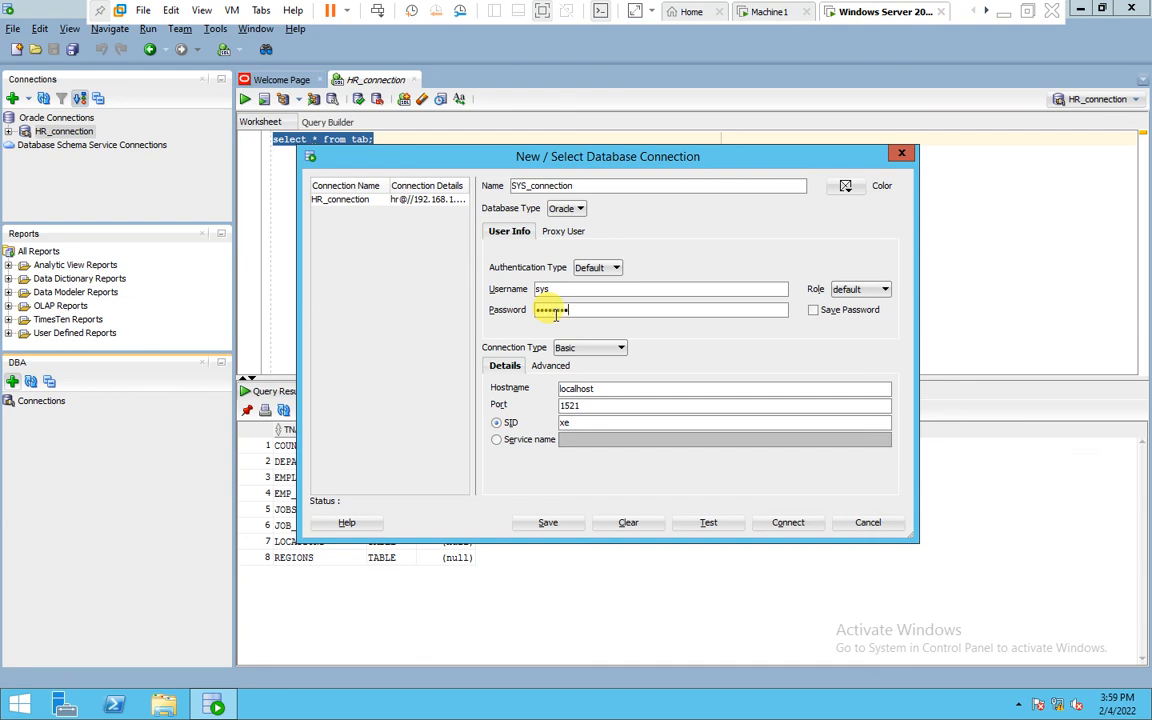
left_click(885, 290)
left_click(858, 315)
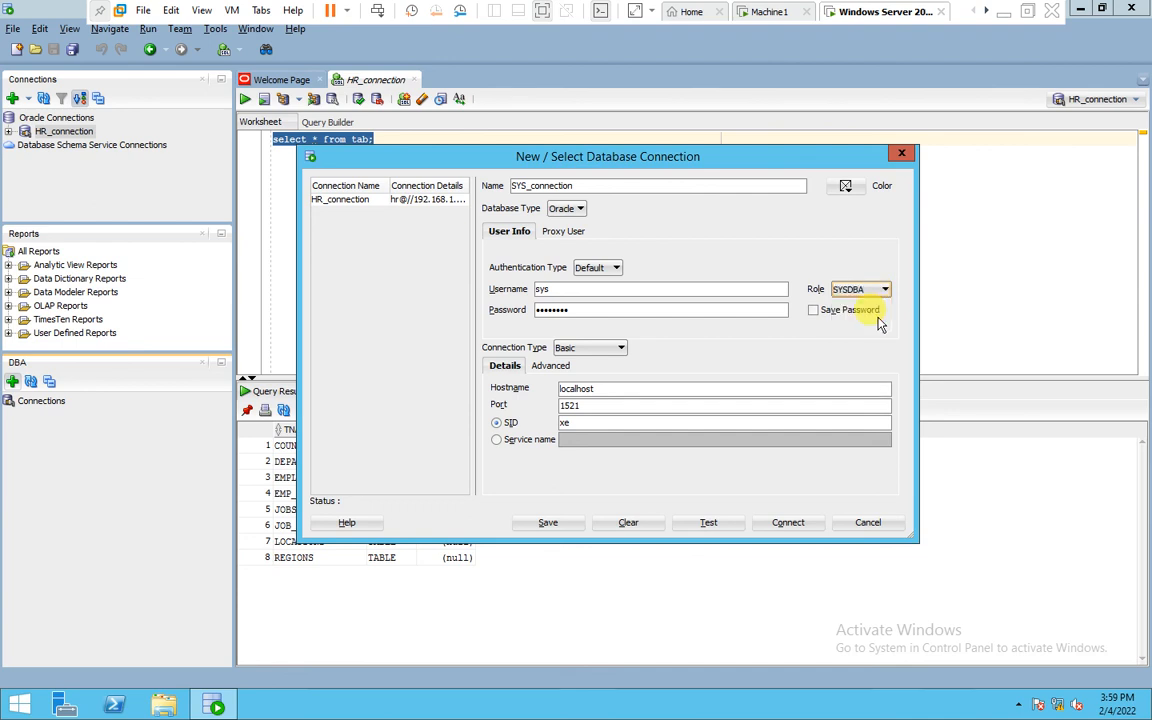
Set SYS_connection's hostname to 192.168.1.201 and SID to orcl, test the connection, and connect
left_click_drag(596, 390, 534, 392)
type("192.168.1.201")
left_click(578, 424)
double_click(578, 424)
type("orcl")
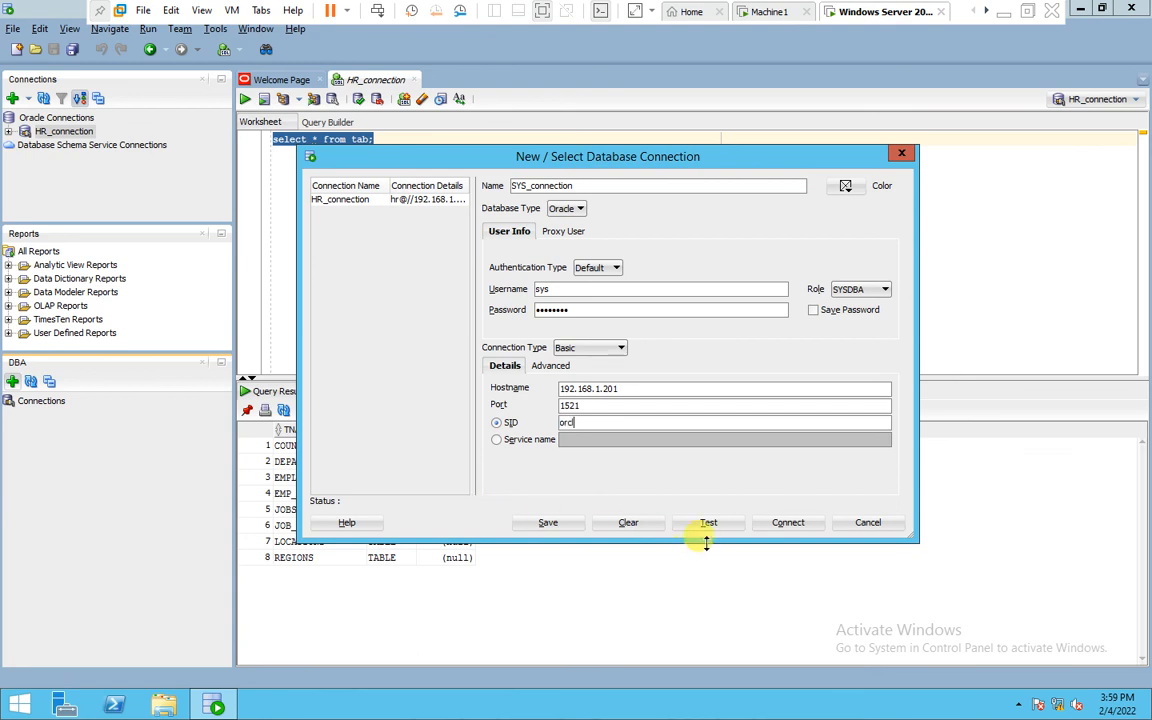
left_click(707, 523)
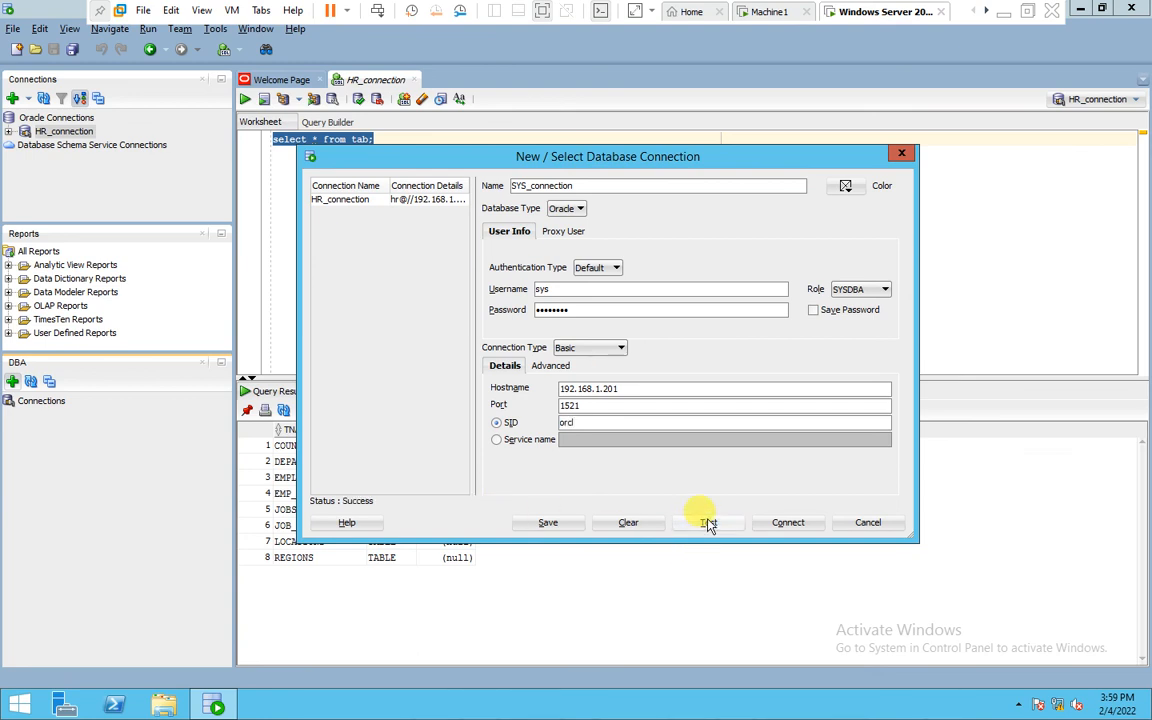
left_click(797, 523)
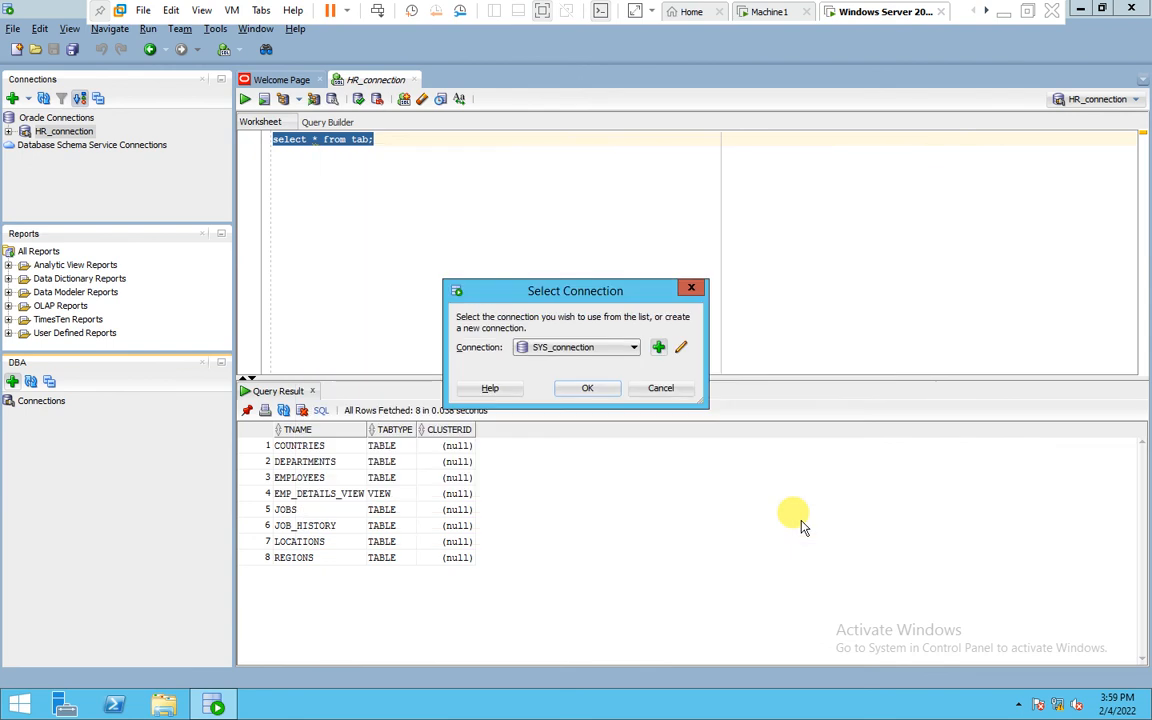
Confirm SYS_connection for the DBA panel and expand it to browse Database Status and Database Configuration
left_click(600, 392)
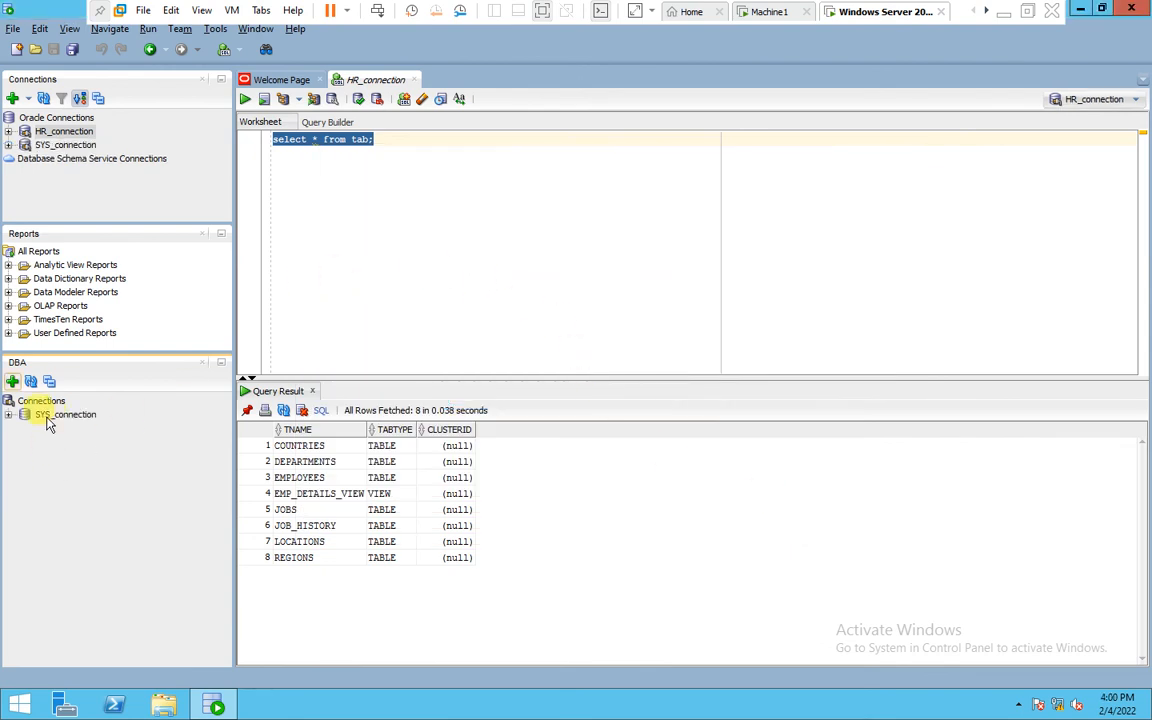
left_click(8, 414)
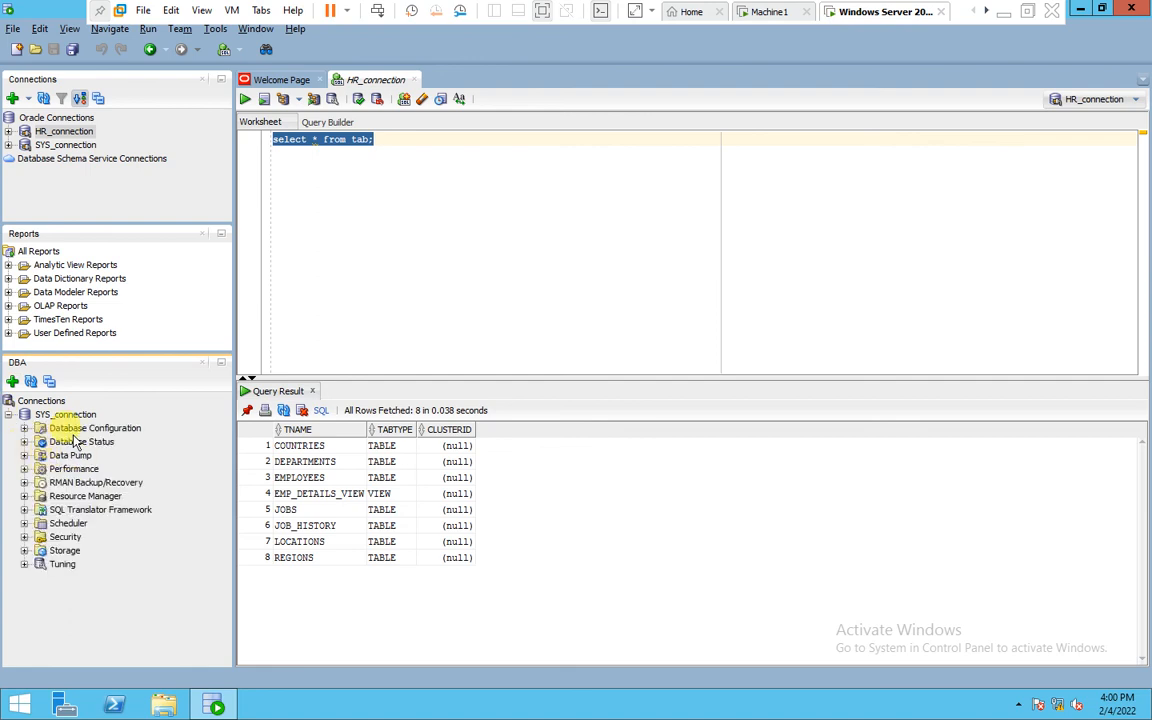
left_click(74, 441)
left_click(76, 429)
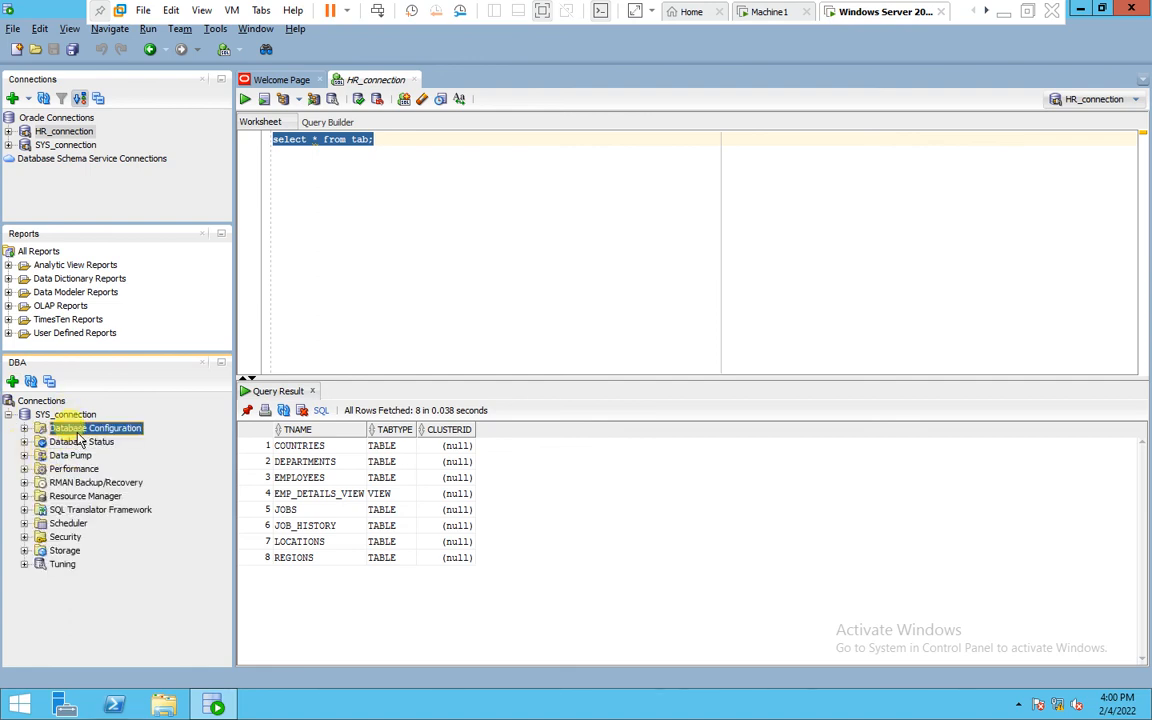
Minimize the virtual machine and add tick marks beside the listed tools in the Paint notes
left_click(1002, 13)
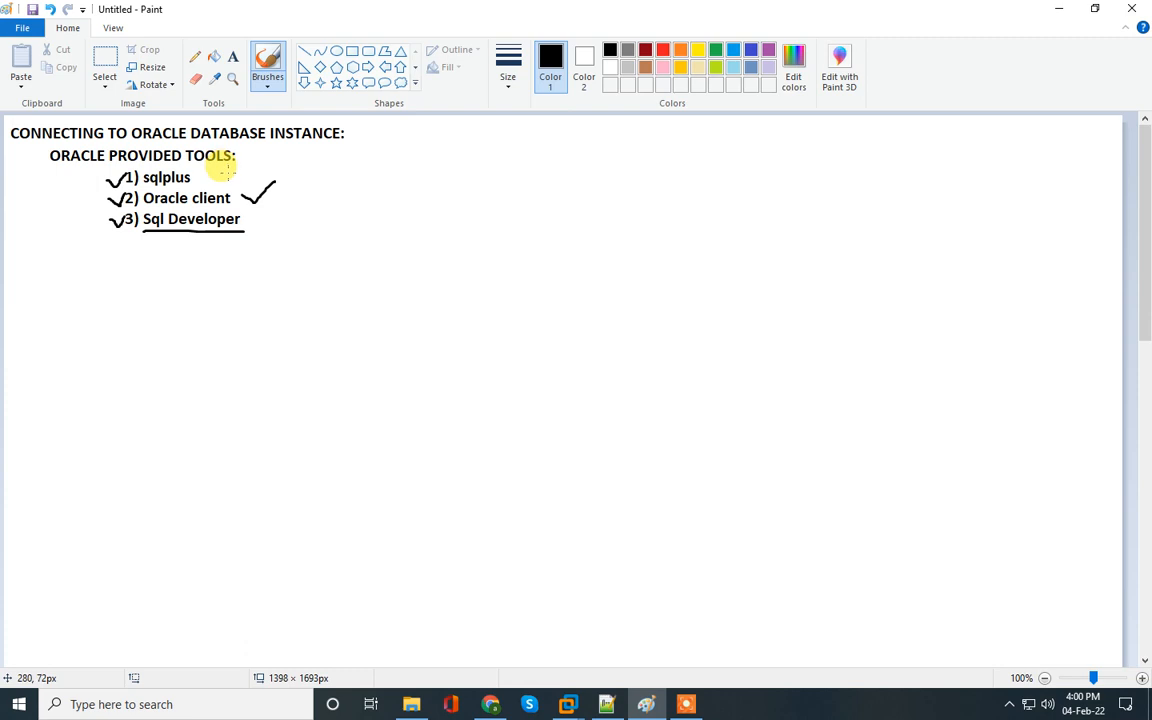
mouse_move(232, 171)
left_mouse_down()
mouse_move(258, 161)
mouse_move(265, 172)
left_mouse_up()
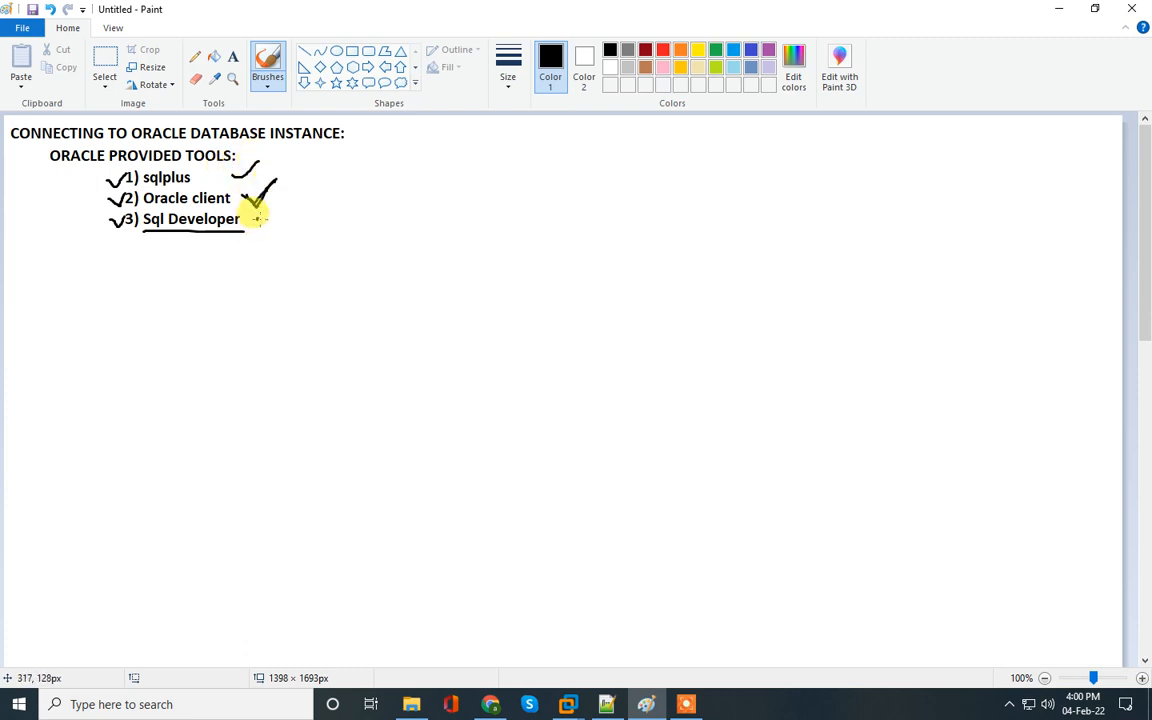
left_click_drag(257, 218, 311, 204)
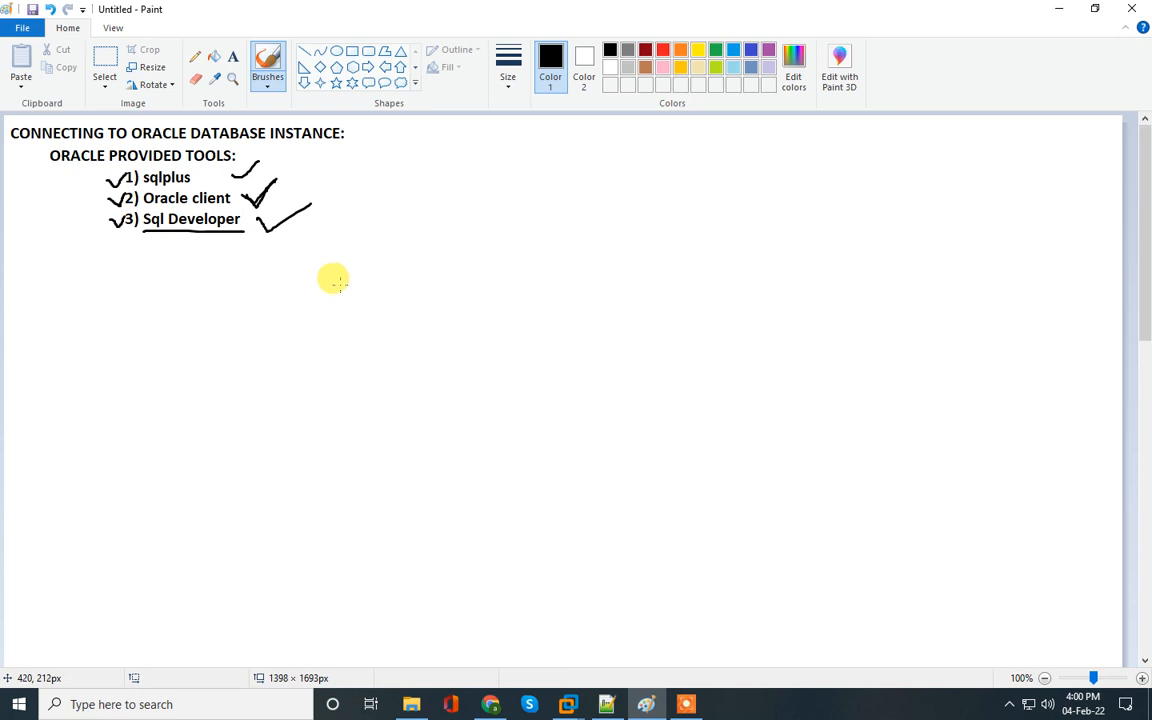